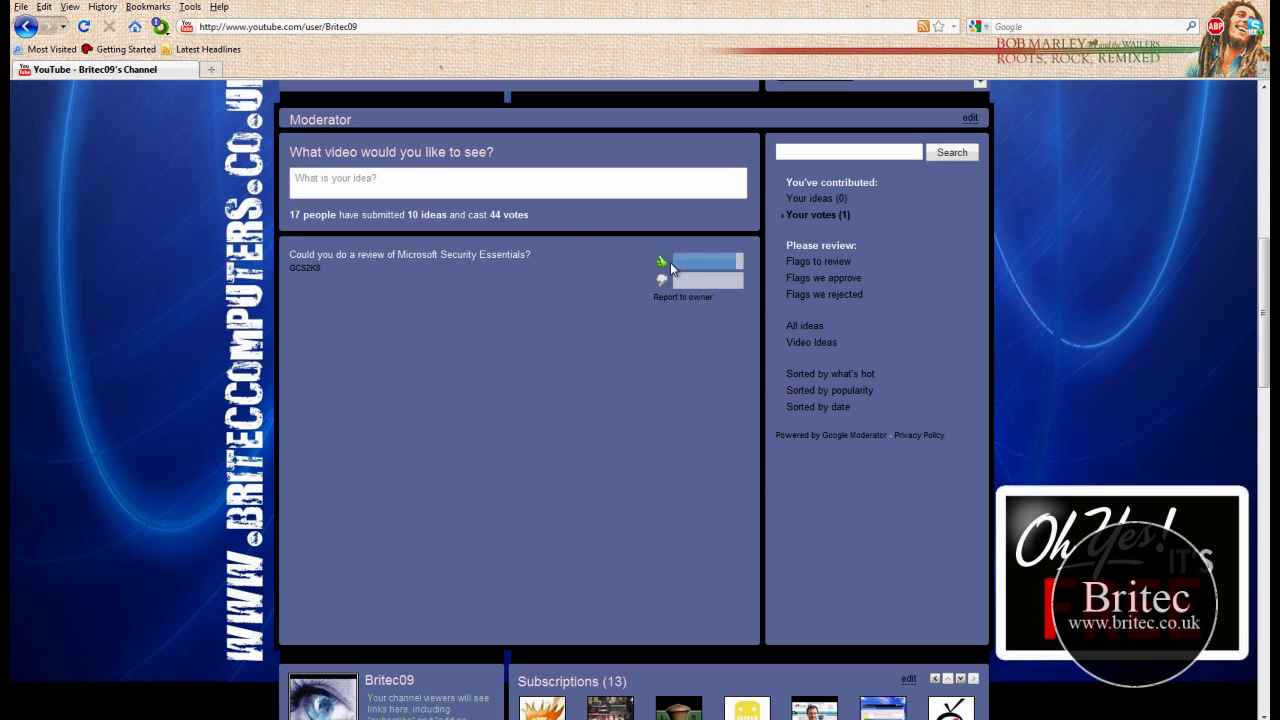
- Review the Microsoft Security Essentials suggestion on the YouTube channel, then list all video ideas and check the votes for the Spybot Search&Destroy review
{"action": "mouse_move", "coordinate": [697, 269]}
{"action": "left_click_drag", "start_coordinate": [534, 255], "coordinate": [404, 255]}
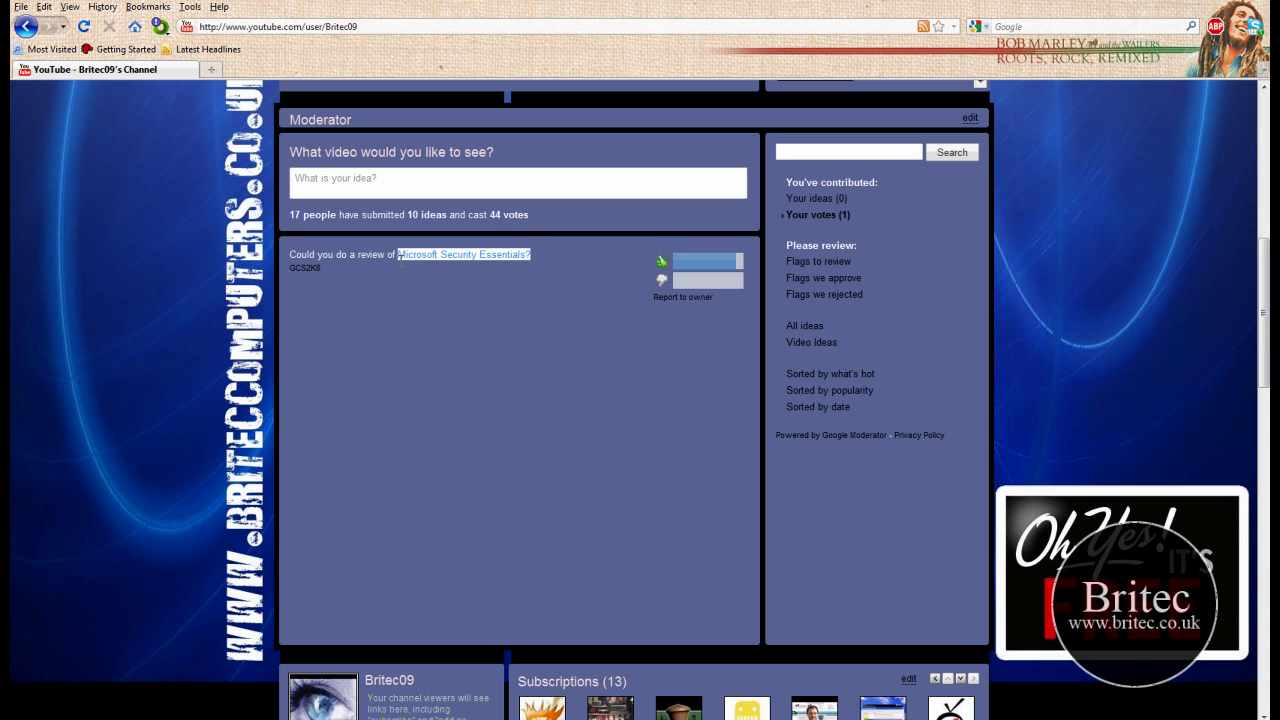
{"action": "left_click", "coordinate": [417, 320]}
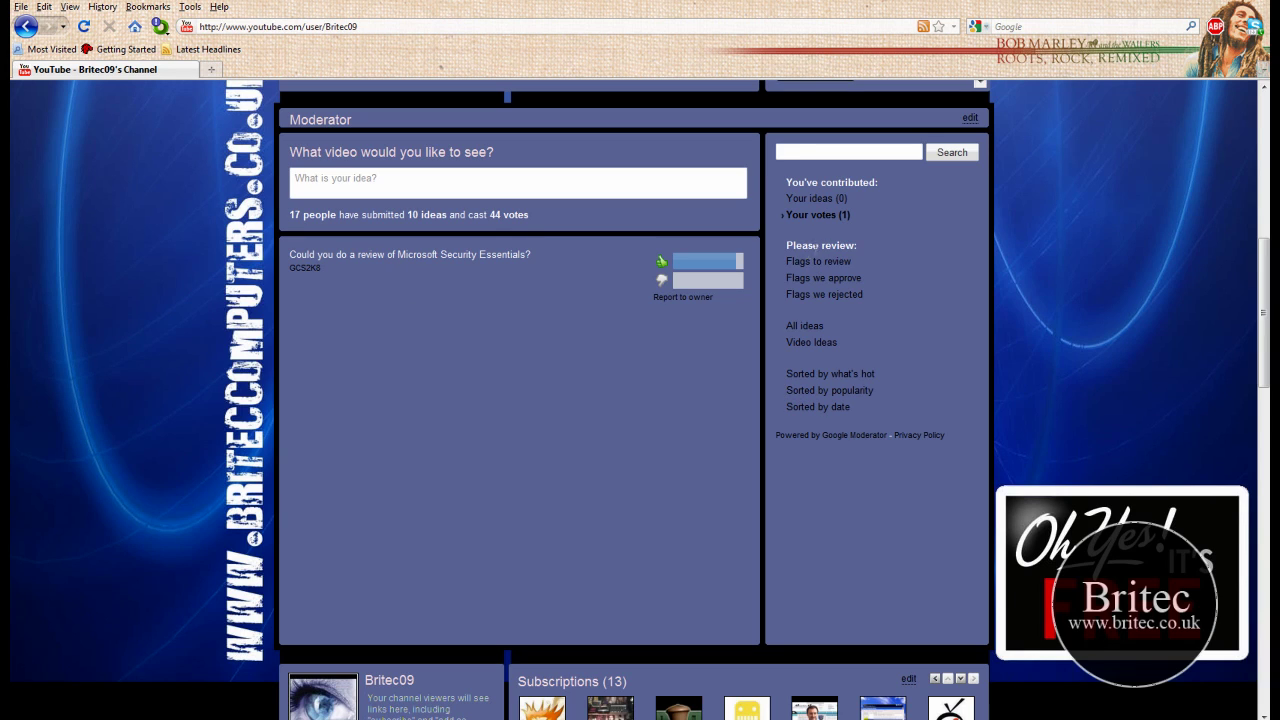
{"action": "left_click", "coordinate": [807, 330]}
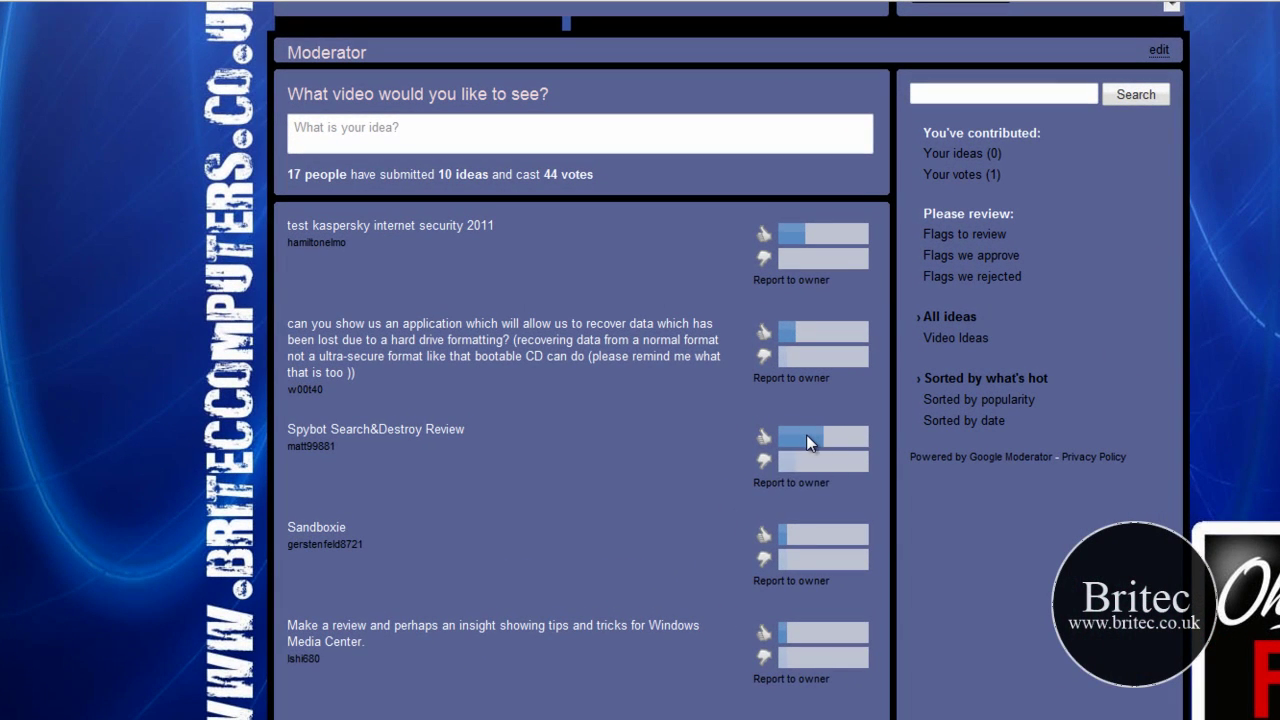
{"action": "mouse_move", "coordinate": [695, 422]}
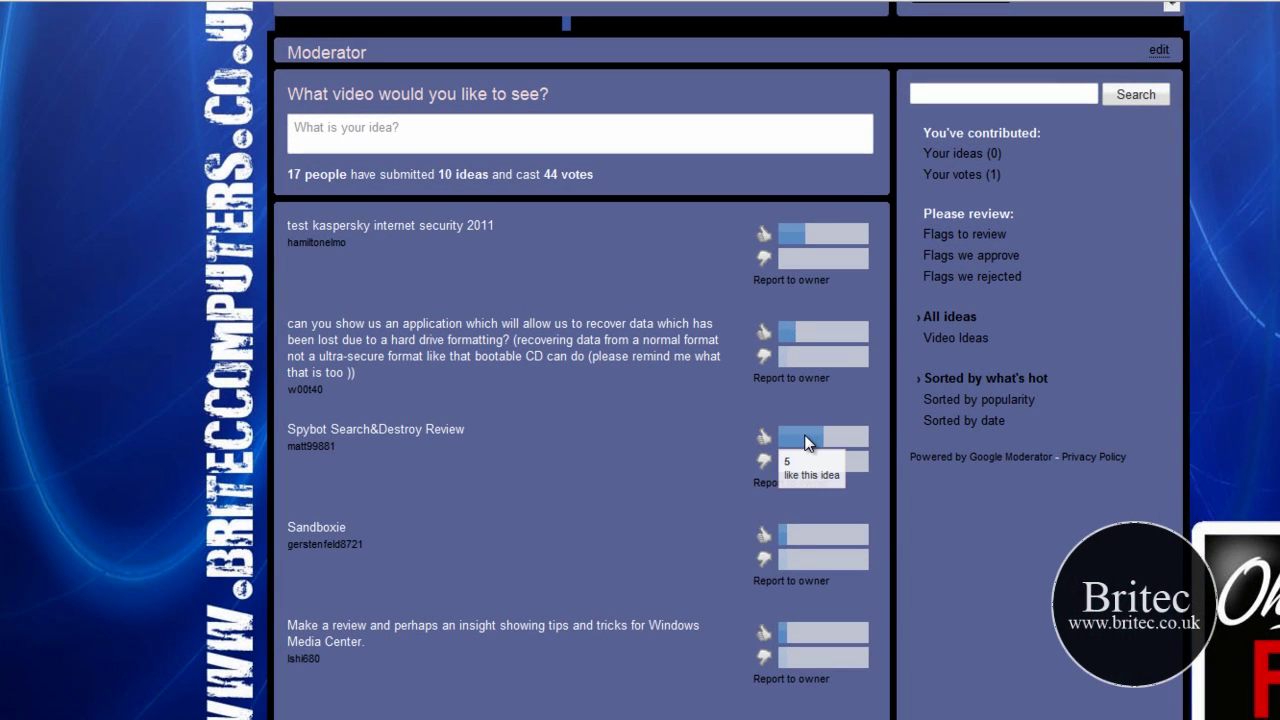
{"action": "left_click", "coordinate": [793, 437]}
{"action": "left_click", "coordinate": [808, 437]}
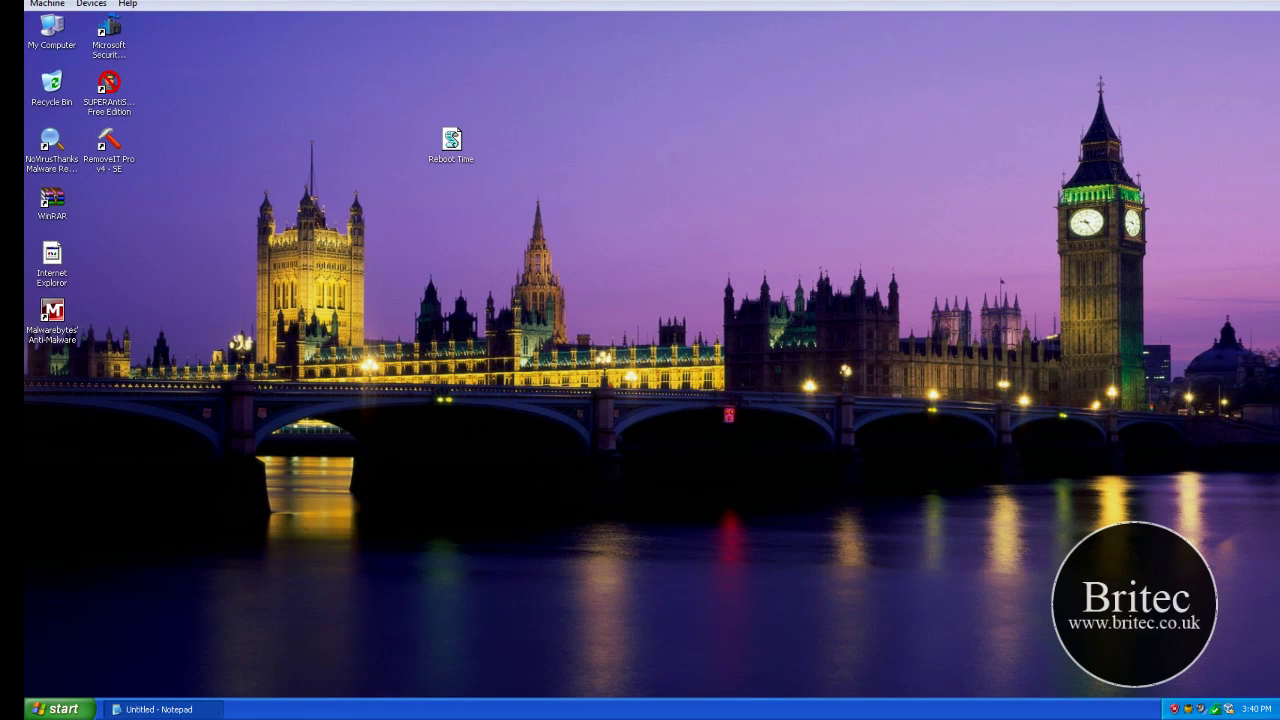
- Switch to the Firefox window with the Best Free Antivirus 2010 forum topic and read the post down to its test results chart
{"action": "mouse_move", "coordinate": [226, 714]}
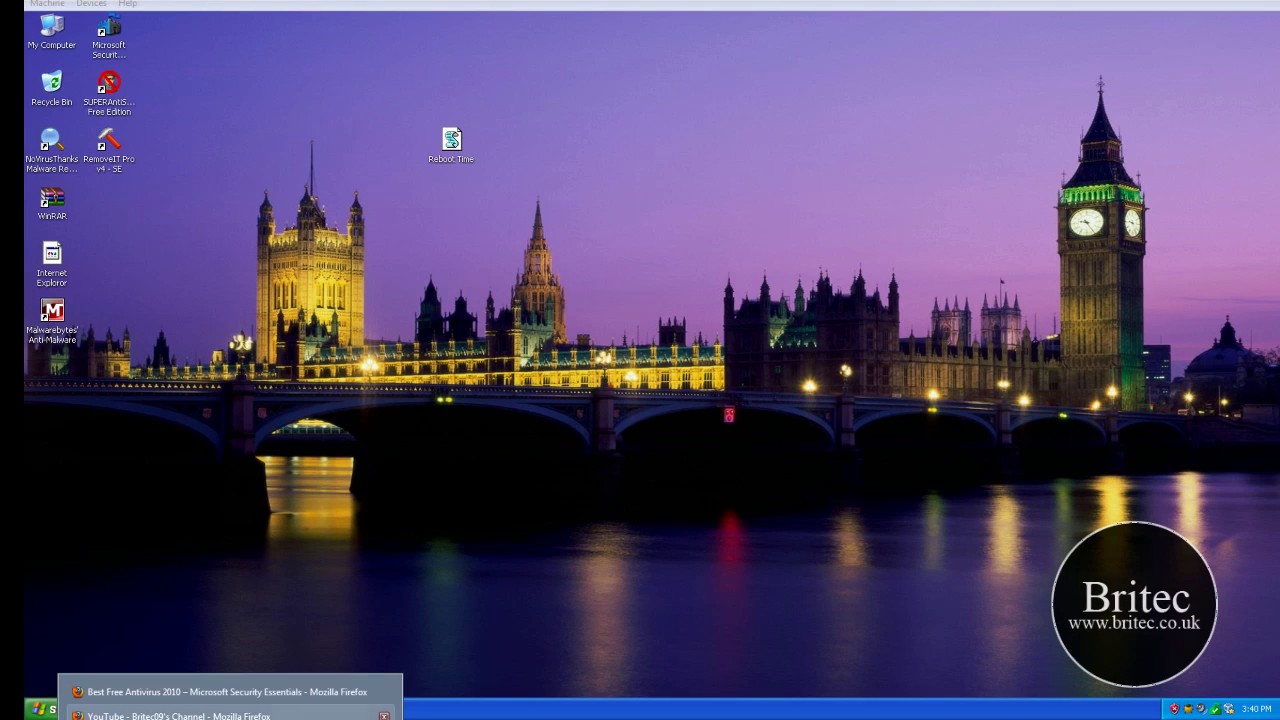
{"action": "left_click", "coordinate": [224, 697]}
{"action": "scroll", "coordinate": [706, 490], "scroll_direction": "up", "scroll_amount": 7}
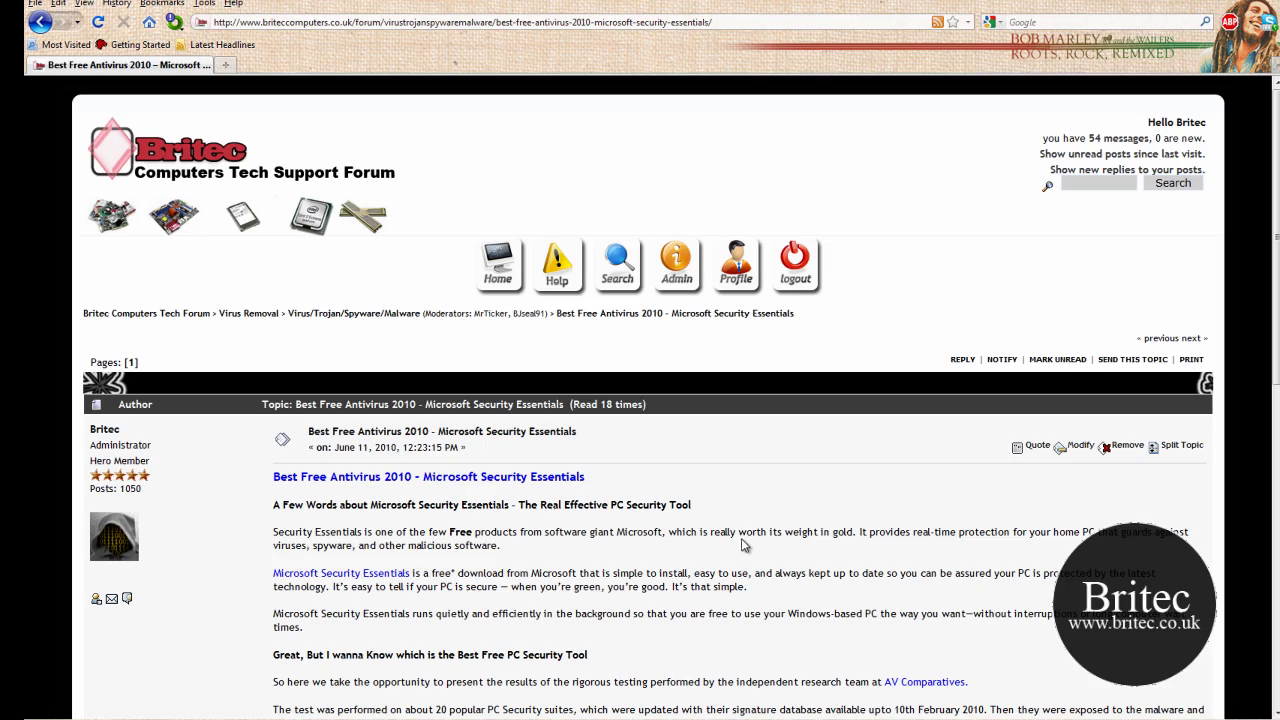
{"action": "scroll", "coordinate": [742, 545], "scroll_direction": "down", "scroll_amount": 5}
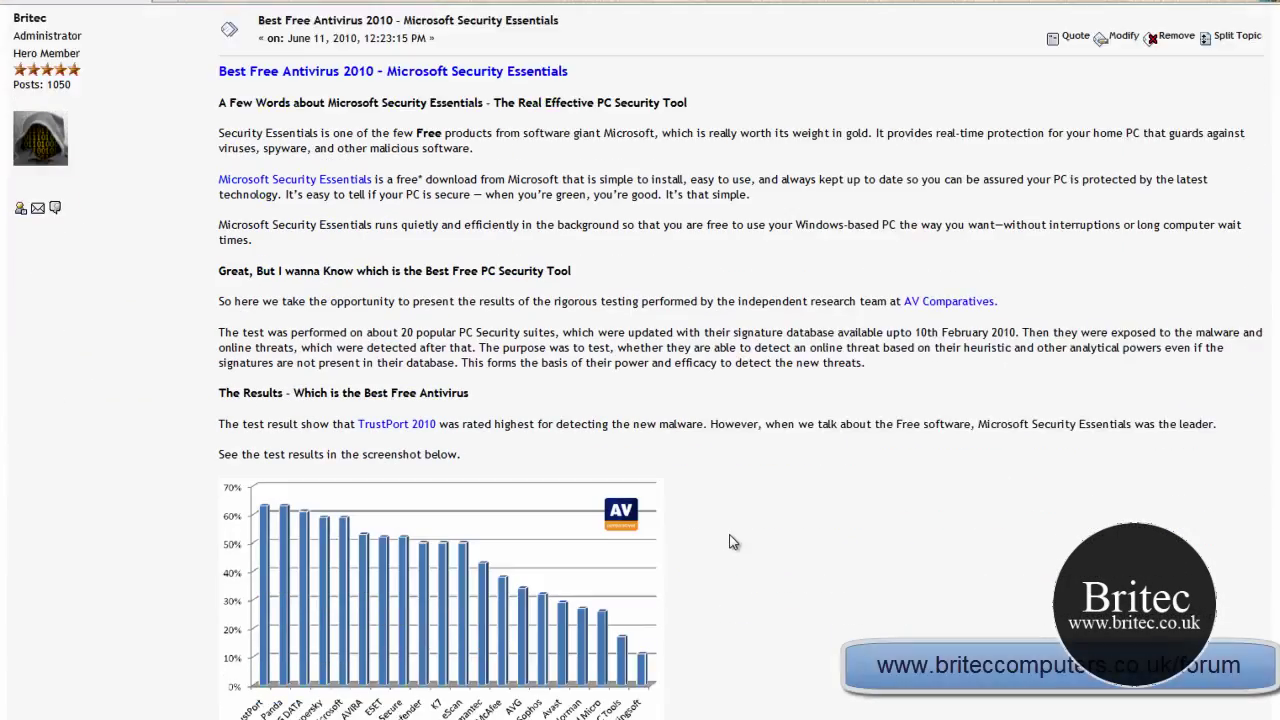
{"action": "scroll", "coordinate": [733, 541], "scroll_direction": "down", "scroll_amount": 3}
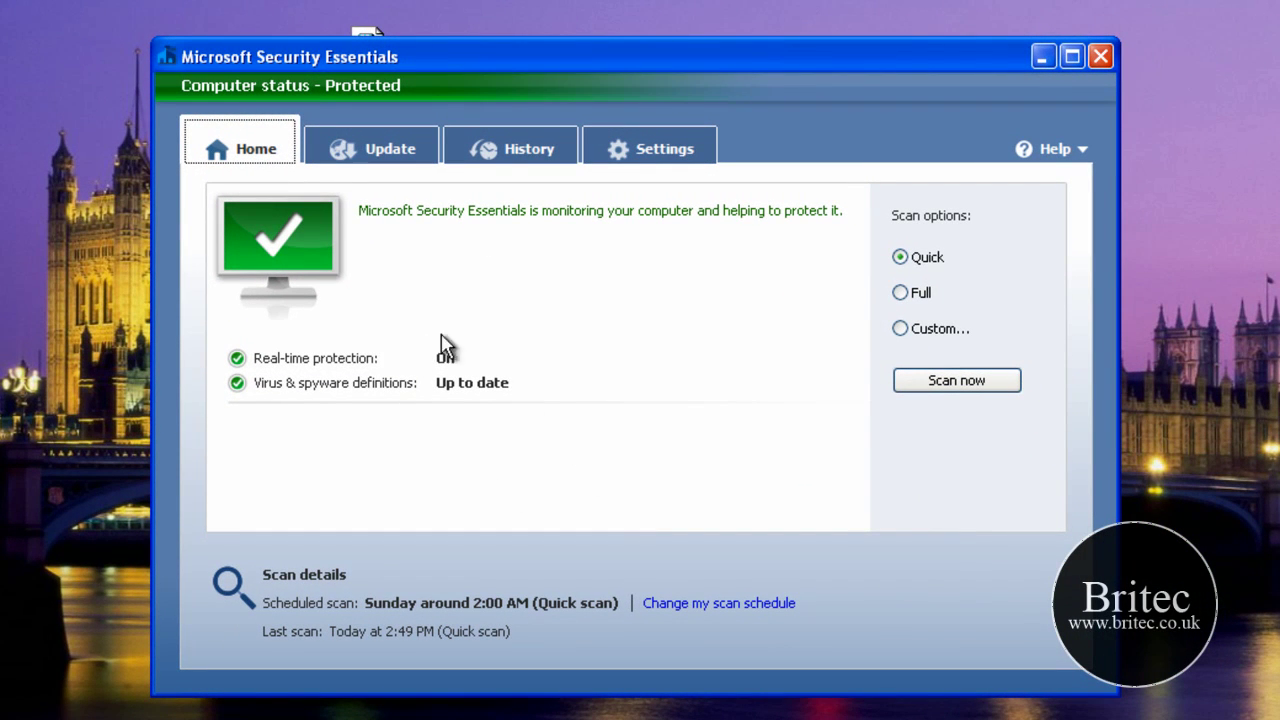
- Examine the scan options, definition update status and detected-items history in Microsoft Security Essentials
{"action": "left_click", "coordinate": [901, 293]}
{"action": "left_click", "coordinate": [393, 142]}
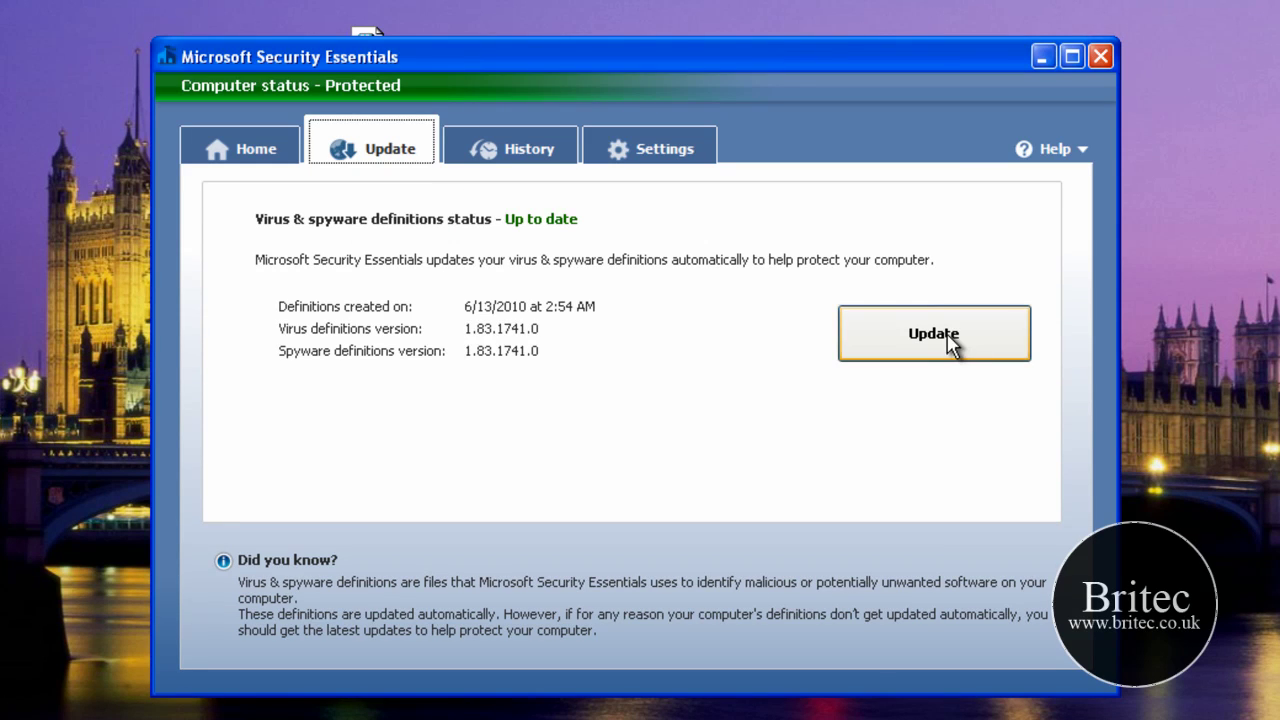
{"action": "left_click", "coordinate": [495, 145]}
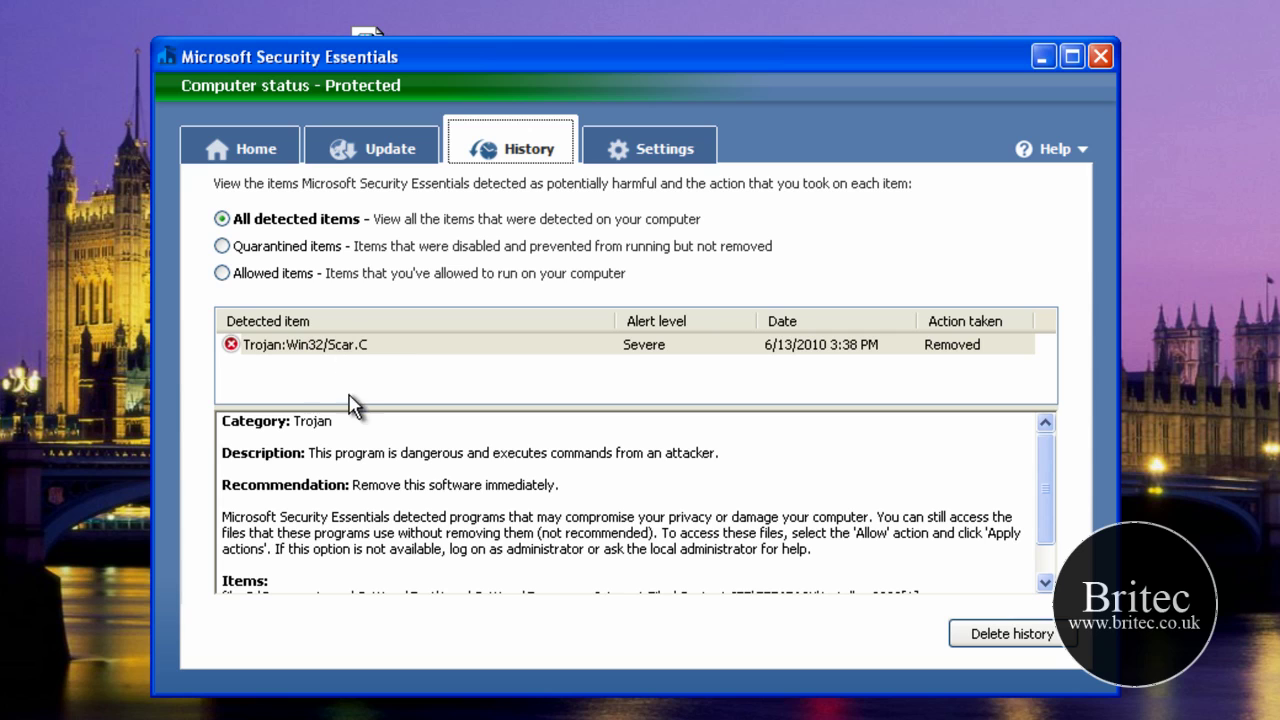
- Review the scheduled scan settings and the default actions offered for severe and high alert levels
{"action": "left_click", "coordinate": [638, 156]}
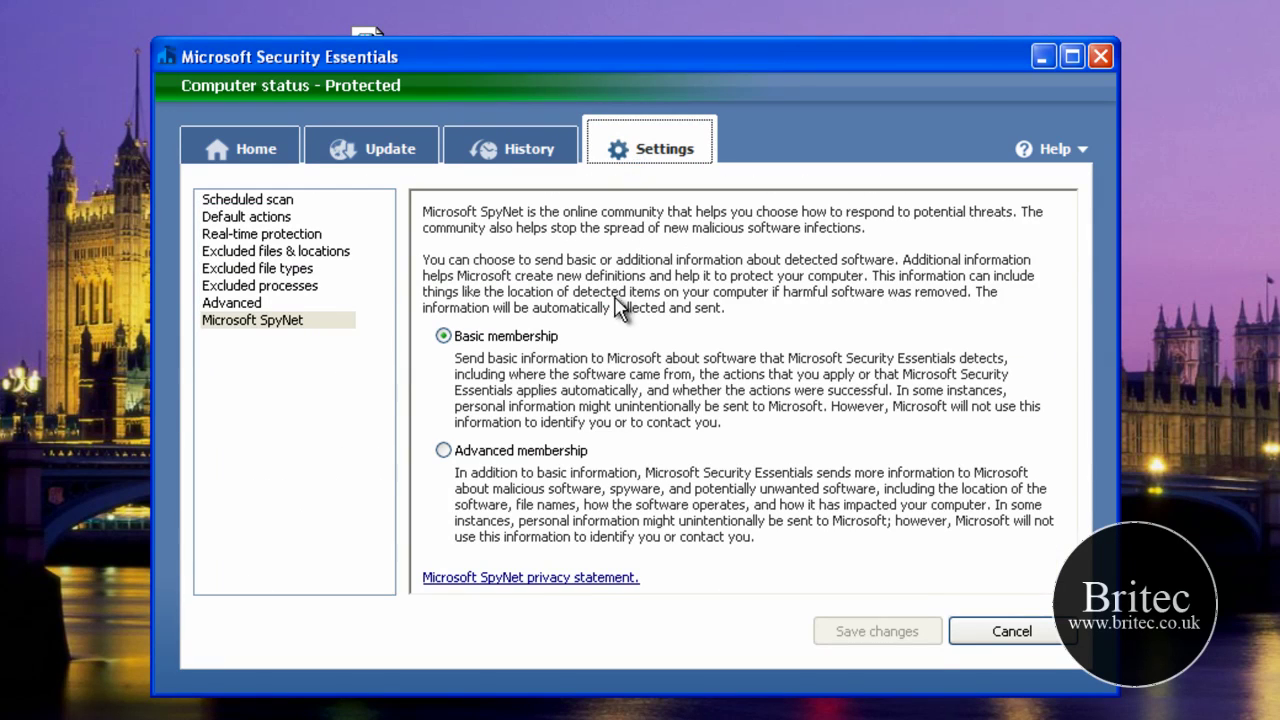
{"action": "left_click", "coordinate": [278, 204]}
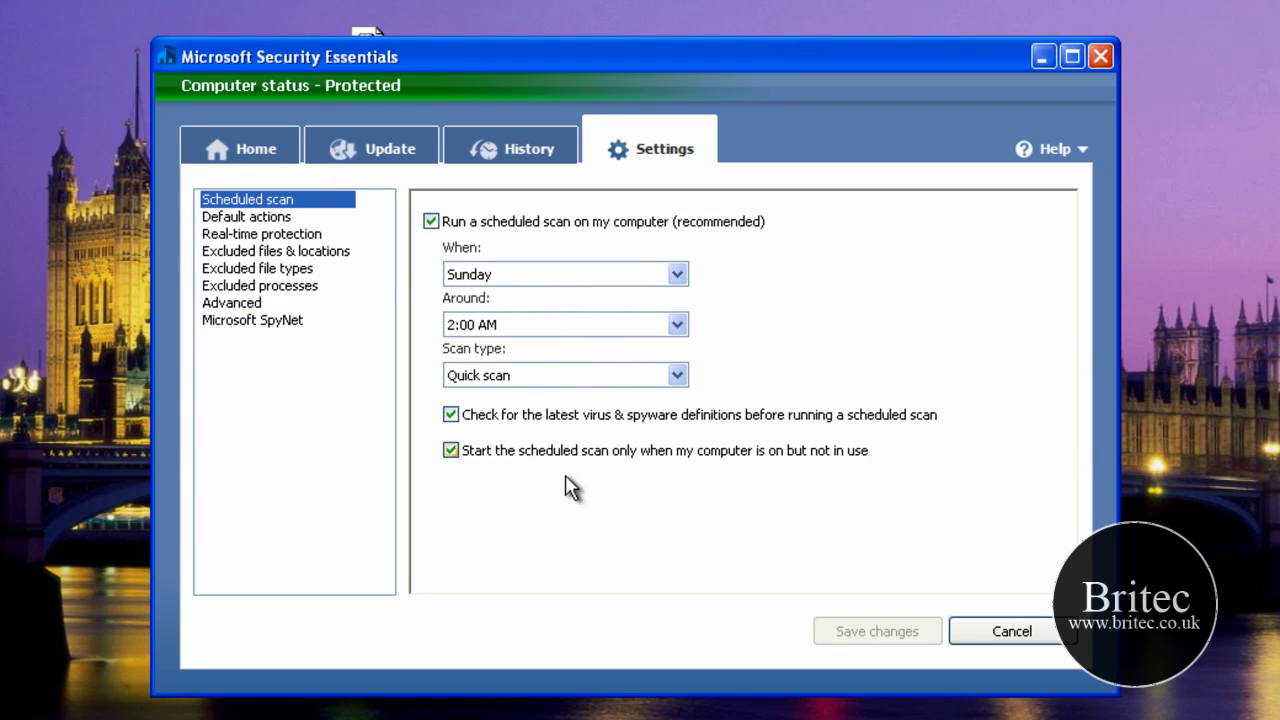
{"action": "left_click", "coordinate": [250, 218]}
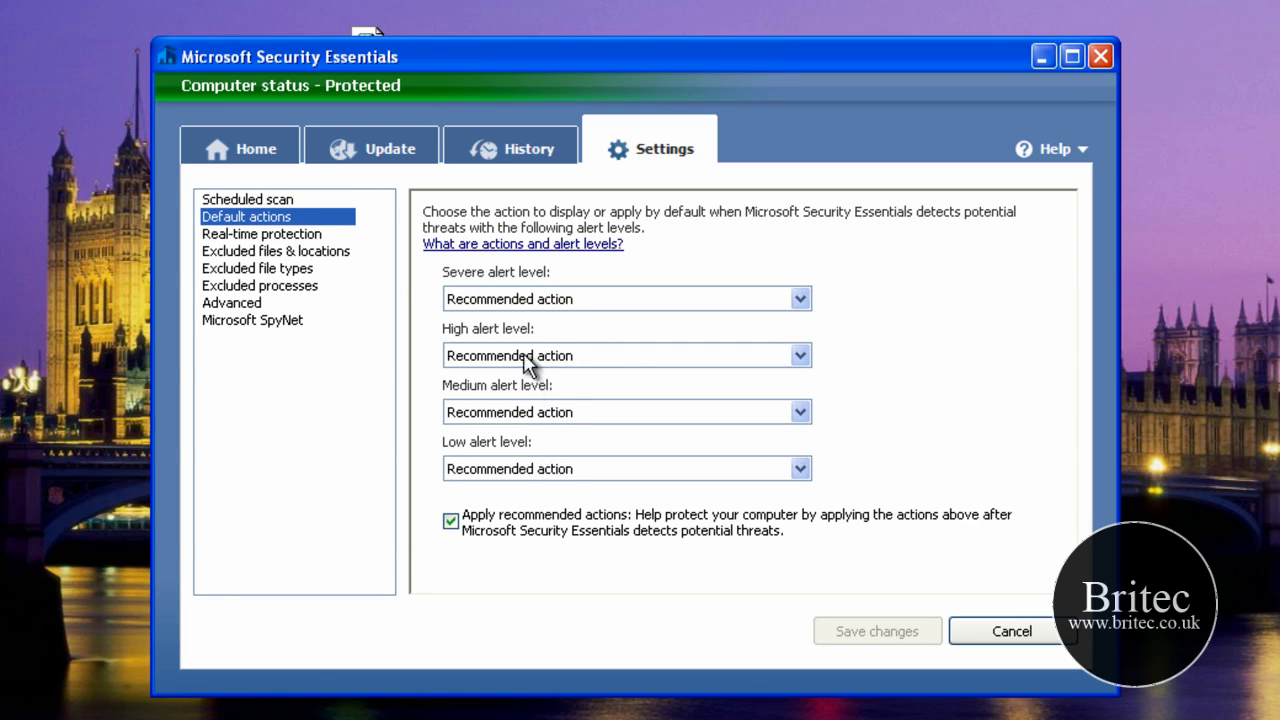
{"action": "left_click", "coordinate": [588, 300]}
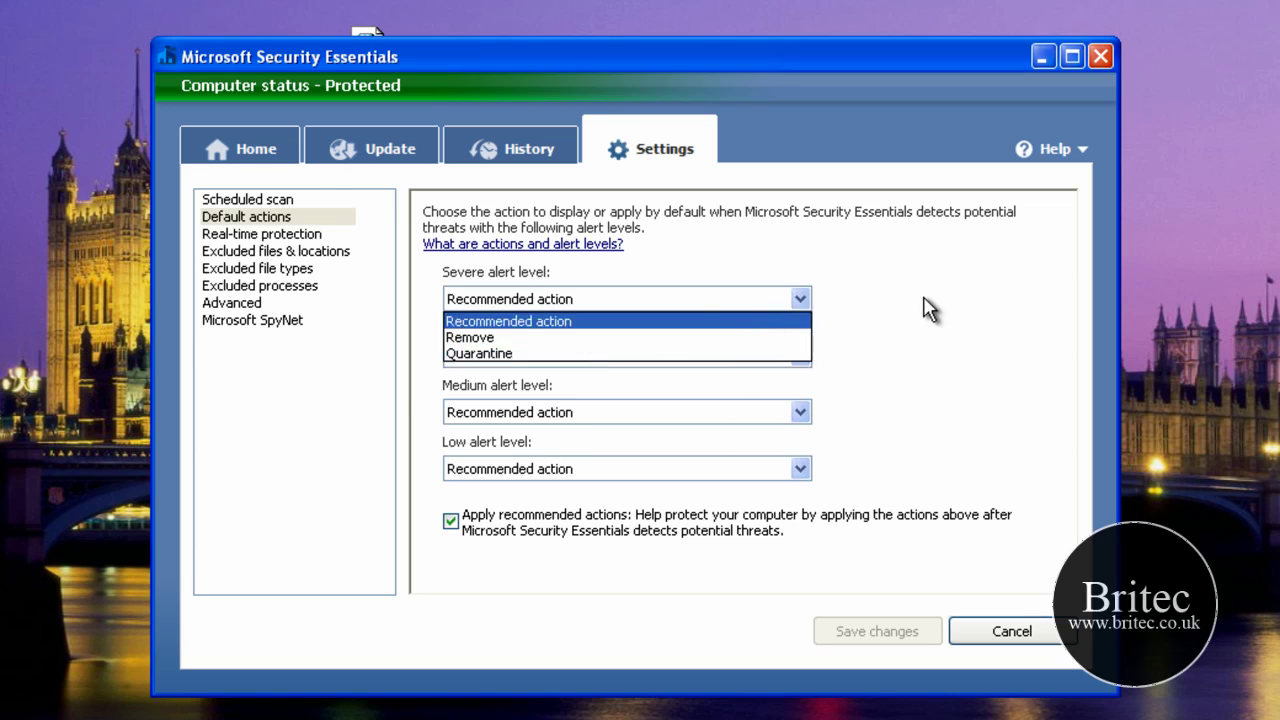
{"action": "left_click", "coordinate": [870, 318]}
{"action": "left_click", "coordinate": [531, 361]}
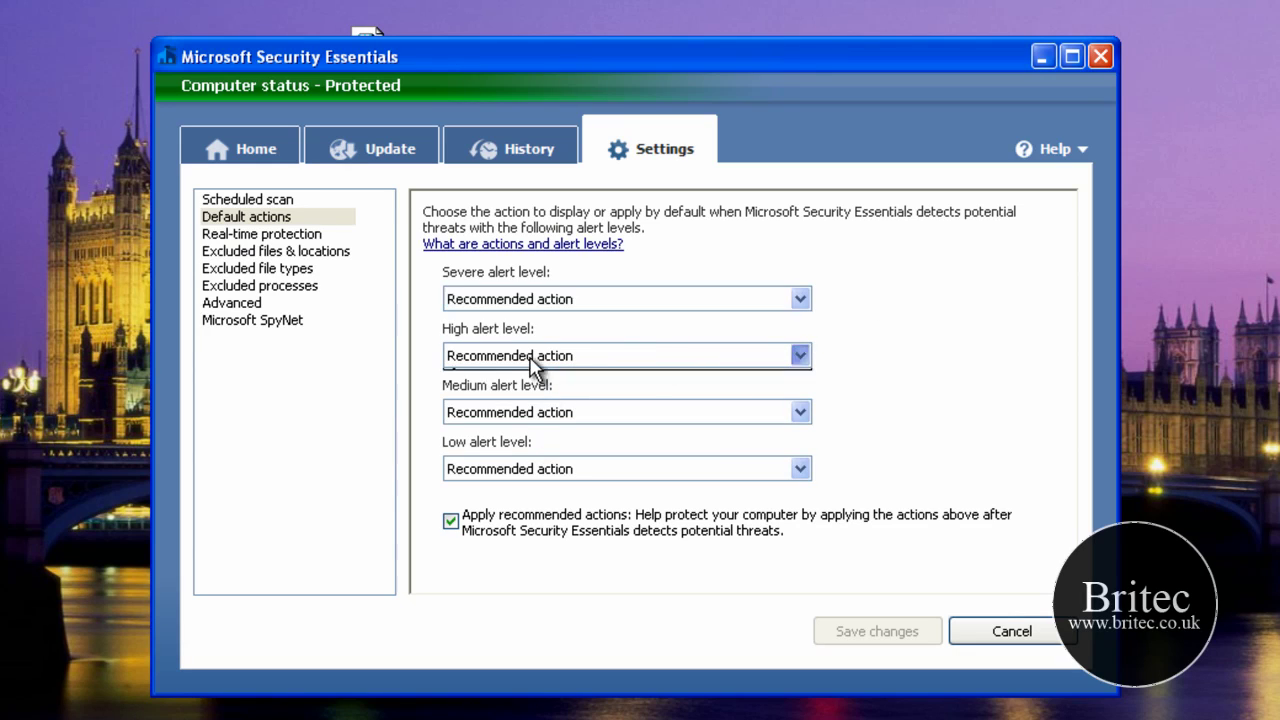
{"action": "left_click", "coordinate": [986, 320]}
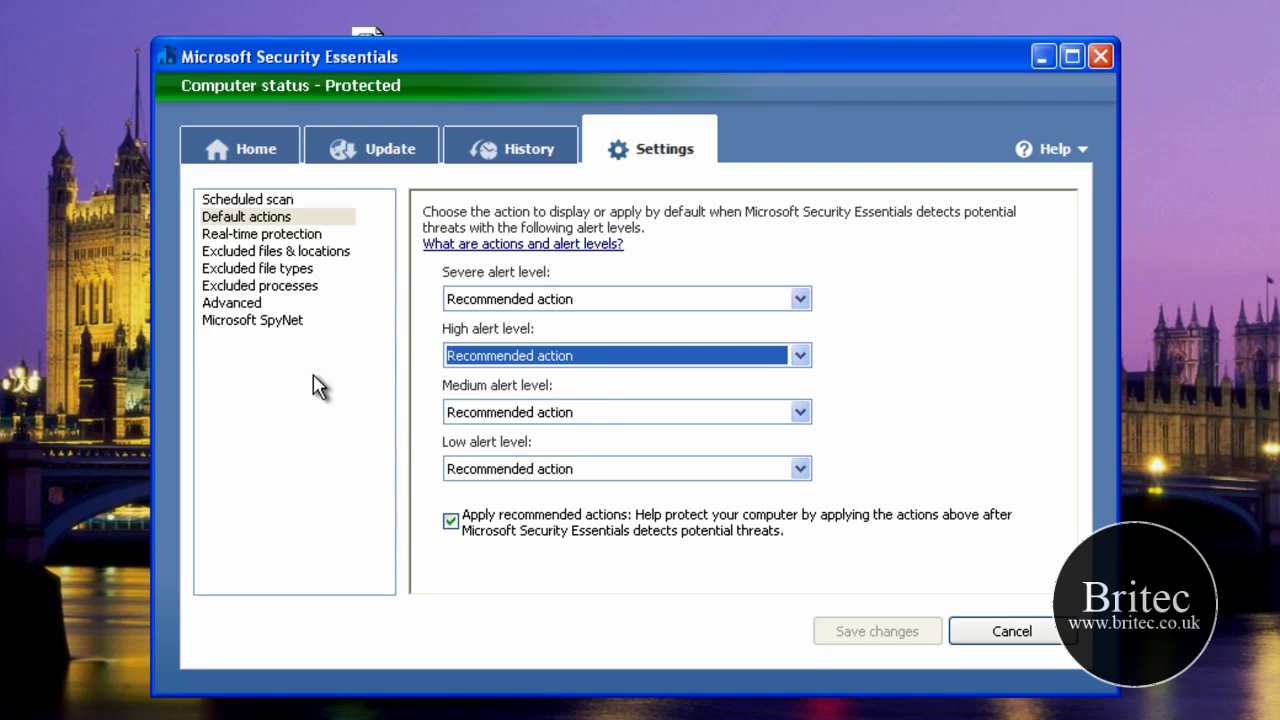
- Review the real-time protection options and the exclusion settings for files and locations, file types and processes
{"action": "left_click", "coordinate": [252, 238]}
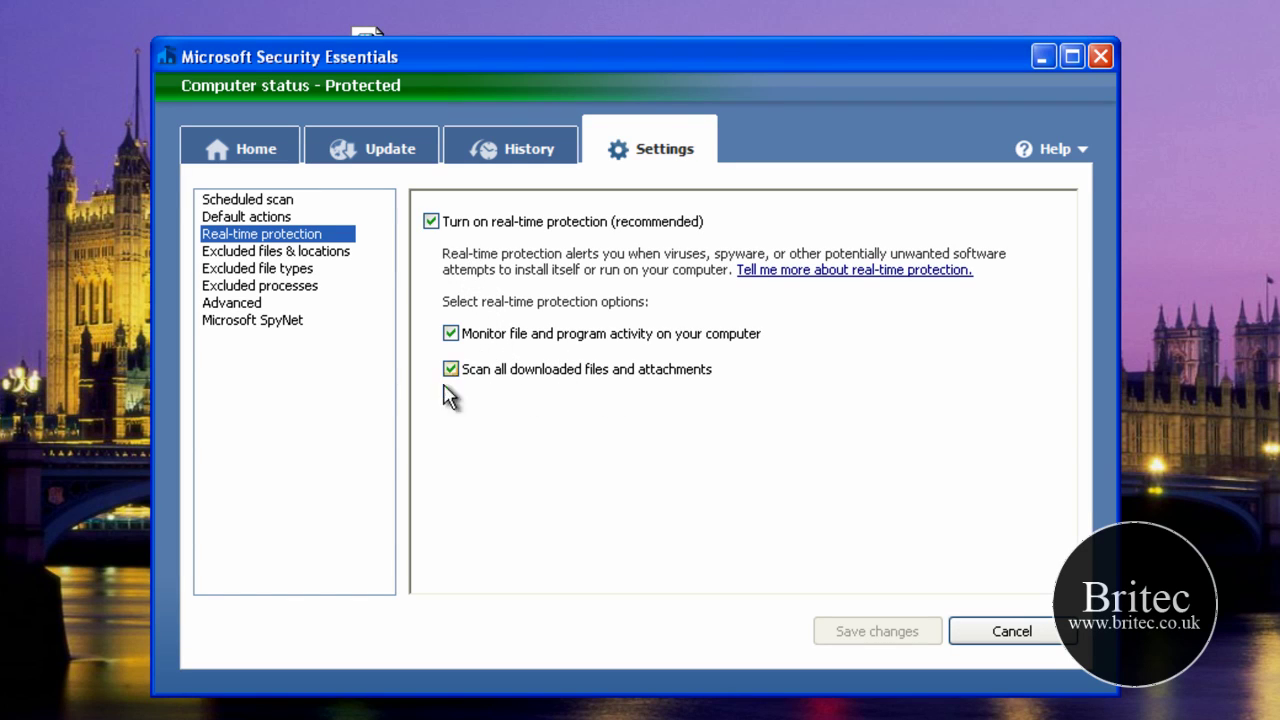
{"action": "left_click", "coordinate": [252, 251]}
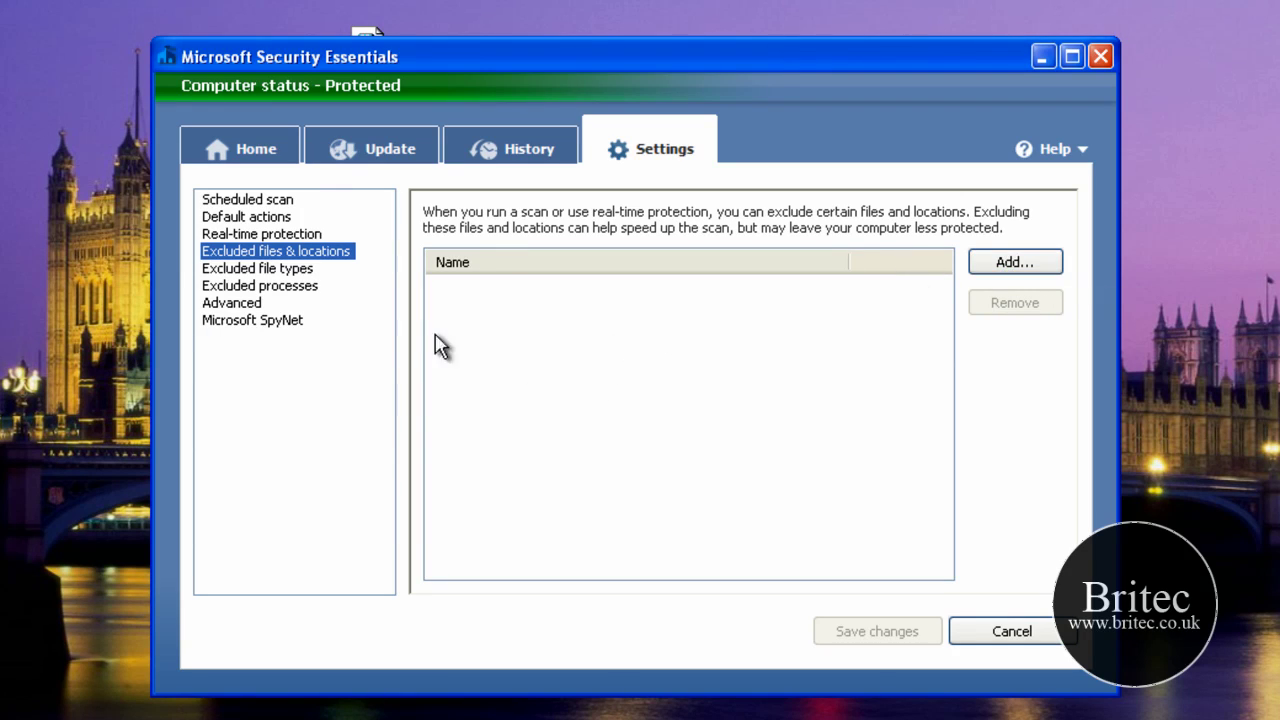
{"action": "left_click", "coordinate": [279, 269]}
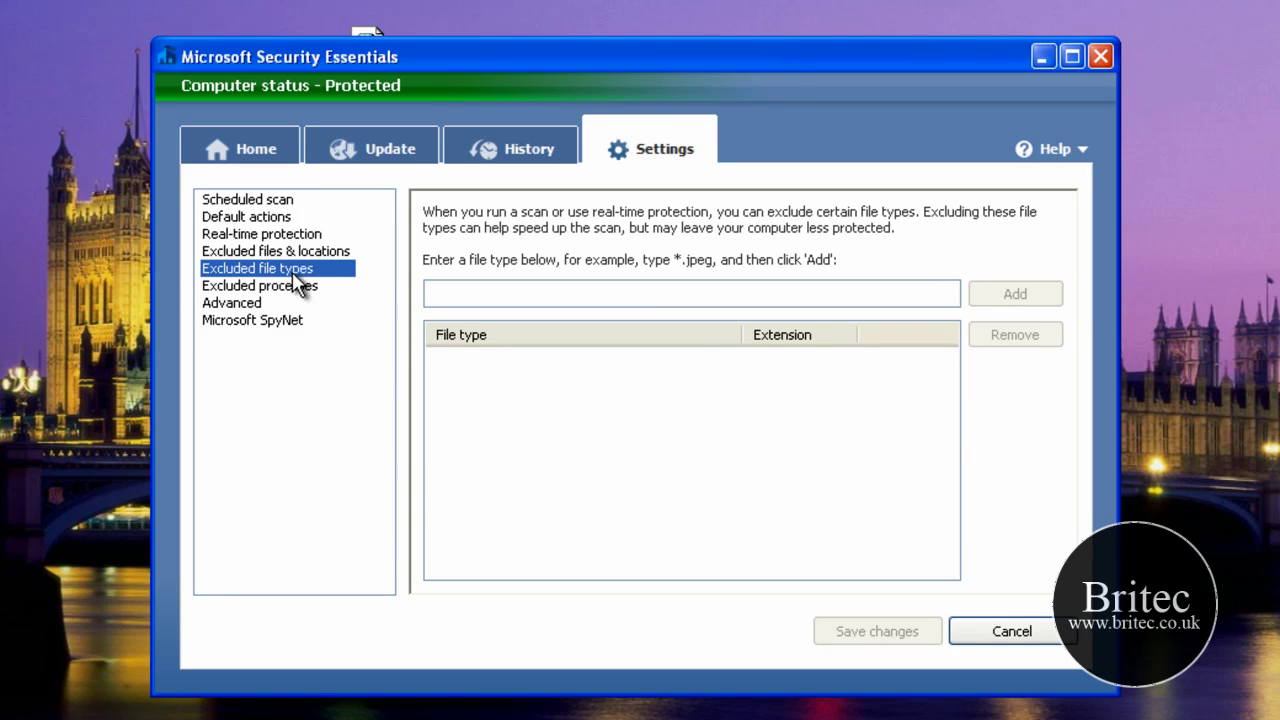
{"action": "left_click", "coordinate": [252, 287]}
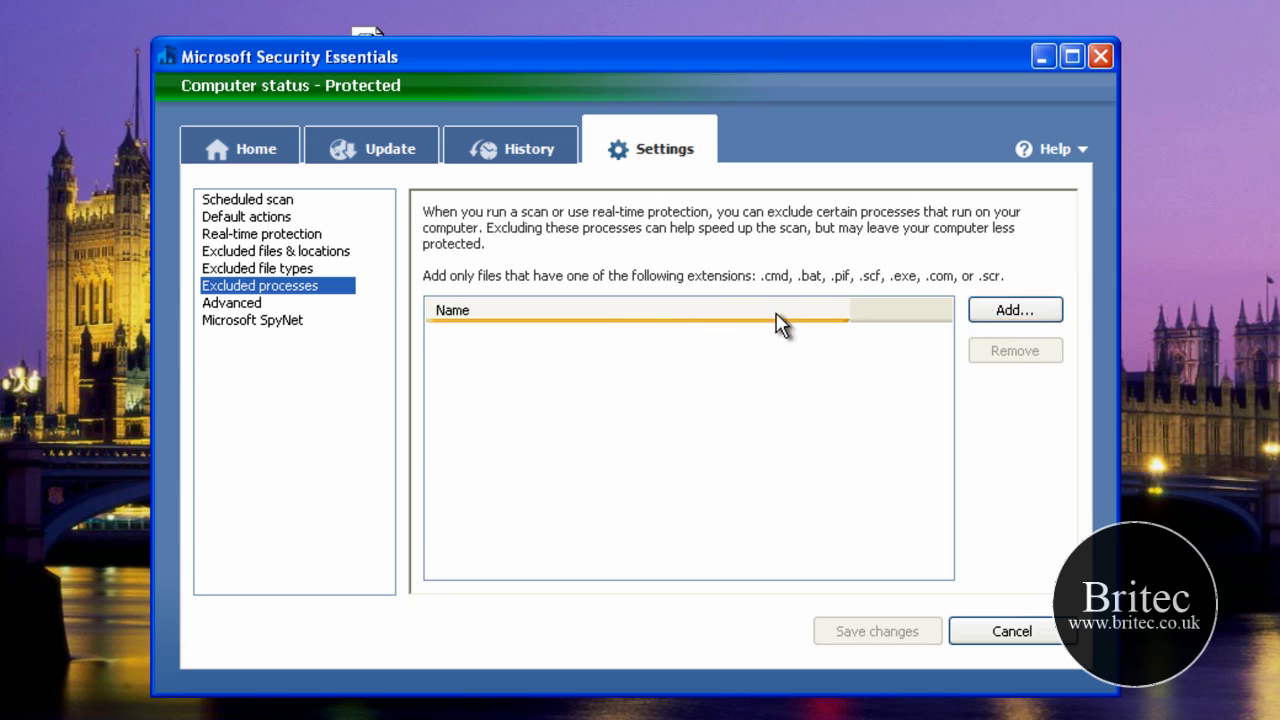
- Turn on scanning of removable drives and creation of a system restore point in the advanced settings, dismissing the SUPERAntiSpyware home page alert
{"action": "left_click", "coordinate": [244, 303]}
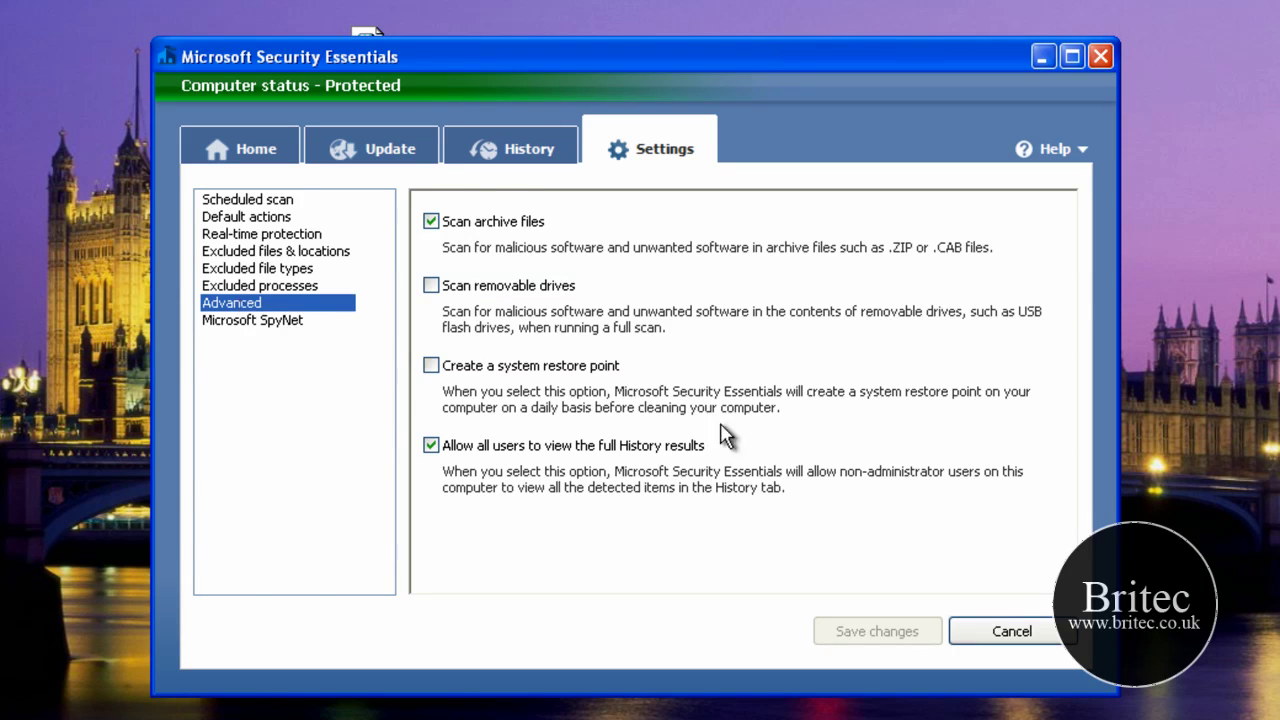
{"action": "left_click", "coordinate": [431, 285]}
{"action": "left_click", "coordinate": [436, 365]}
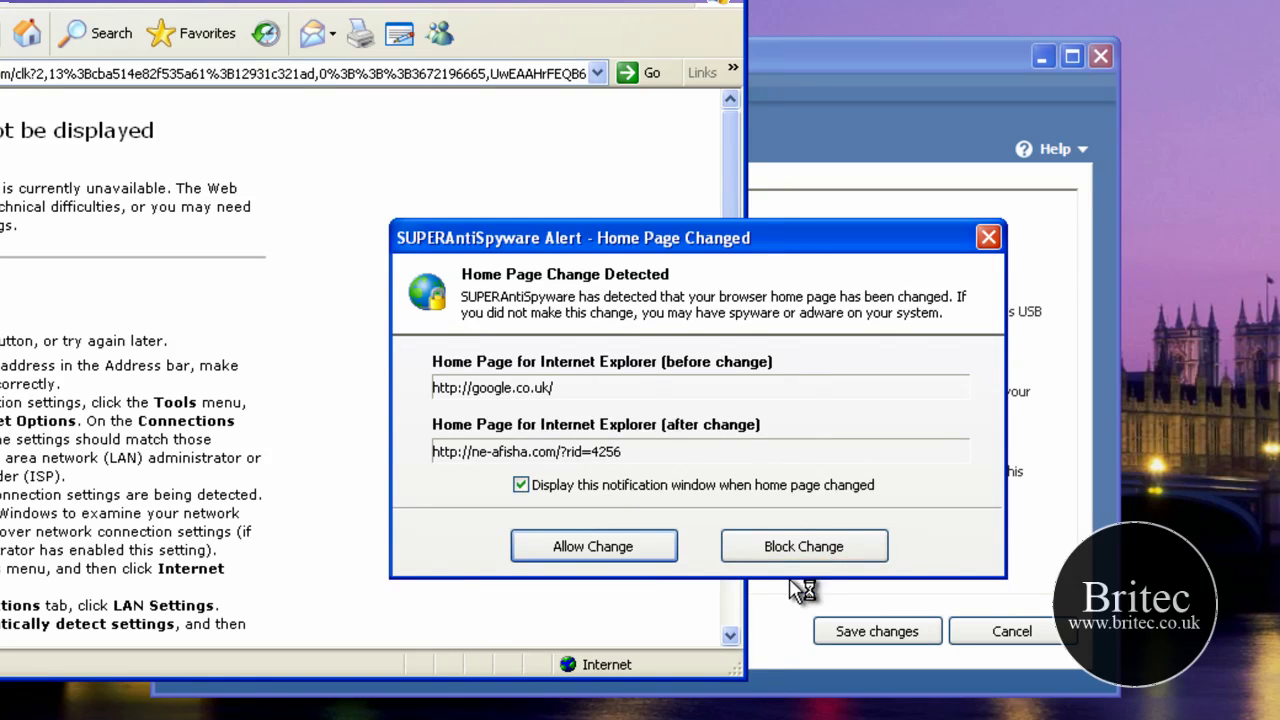
{"action": "left_click", "coordinate": [988, 237]}
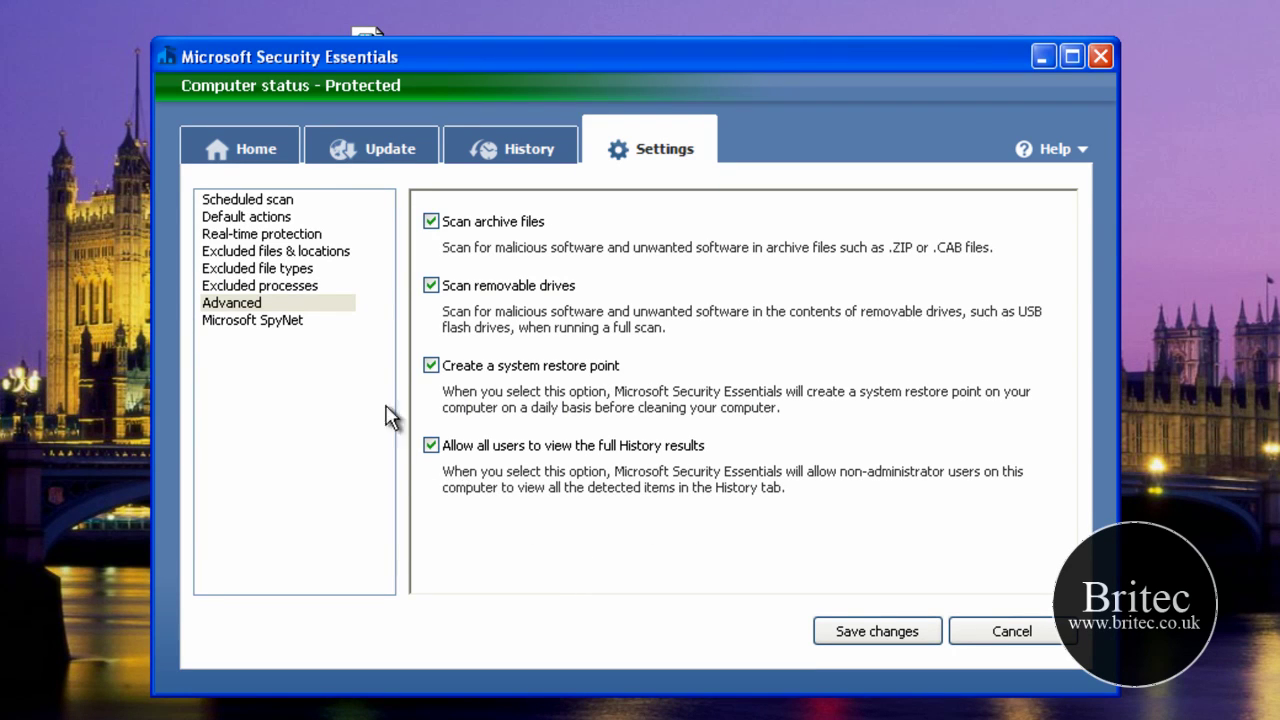
- Review the Microsoft SpyNet membership options and close Microsoft Security Essentials
{"action": "left_click", "coordinate": [277, 325]}
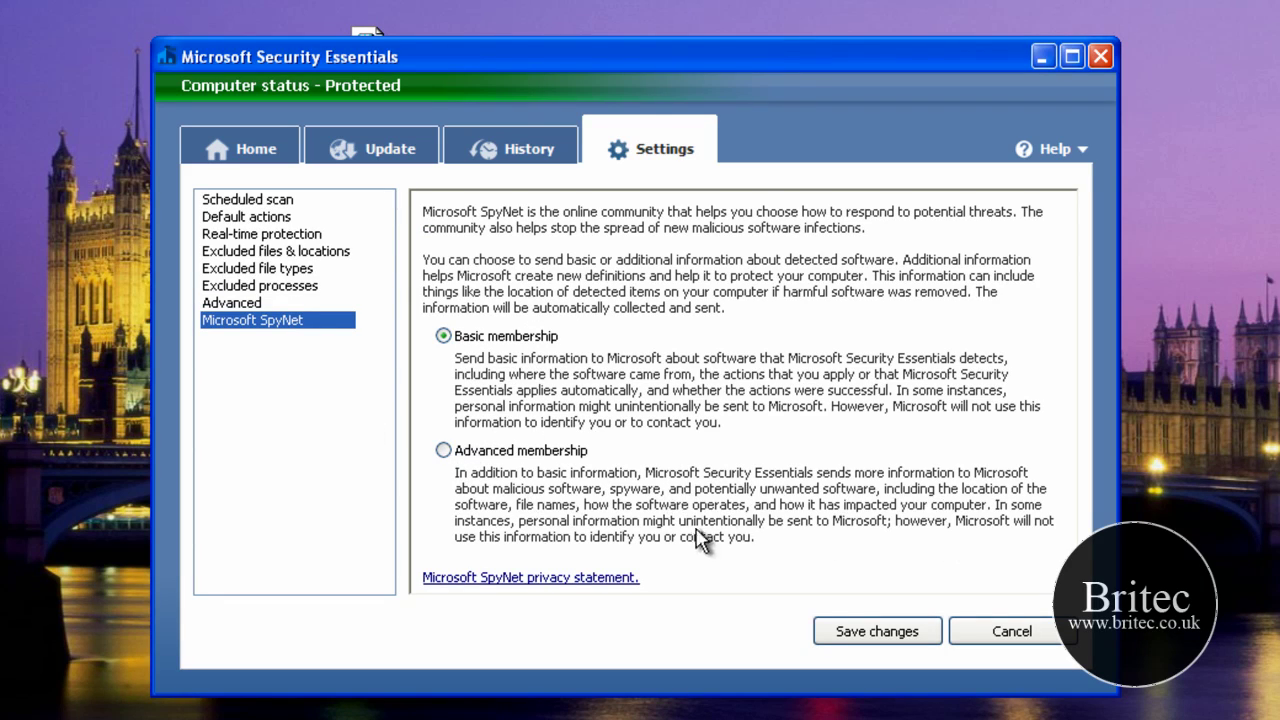
{"action": "left_click", "coordinate": [1099, 53]}
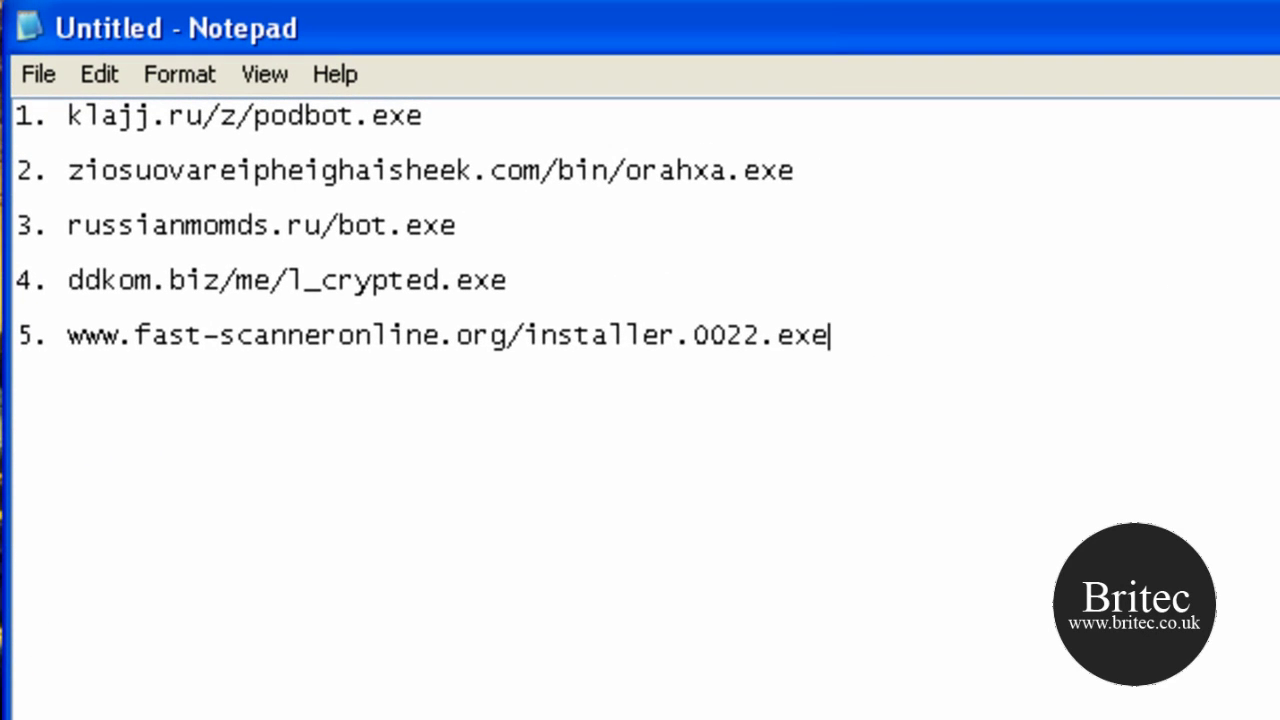
- Copy the first malware test address, klajj.ru/z/podbot.exe, without its list number from the Notepad list
{"action": "left_click_drag", "start_coordinate": [461, 116], "coordinate": [16, 116]}
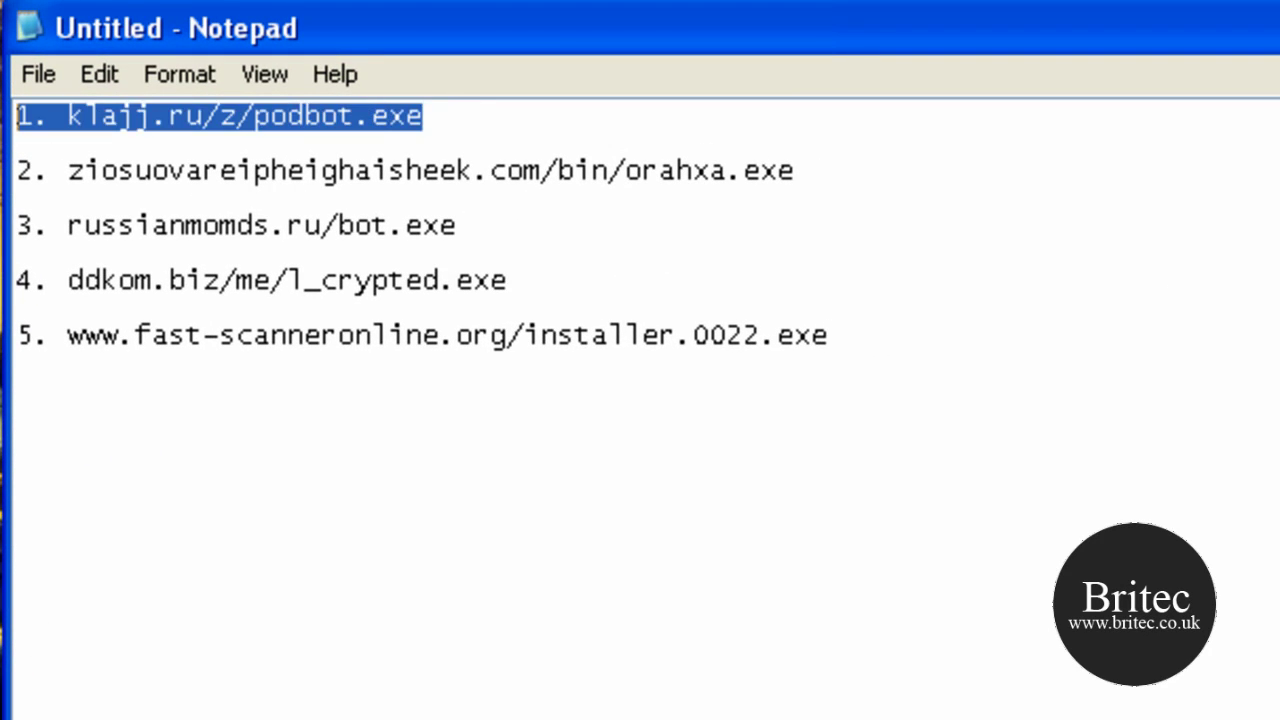
{"action": "left_click_drag", "start_coordinate": [423, 116], "coordinate": [68, 117]}
{"action": "right_click", "coordinate": [94, 117]}
{"action": "left_click", "coordinate": [220, 231]}
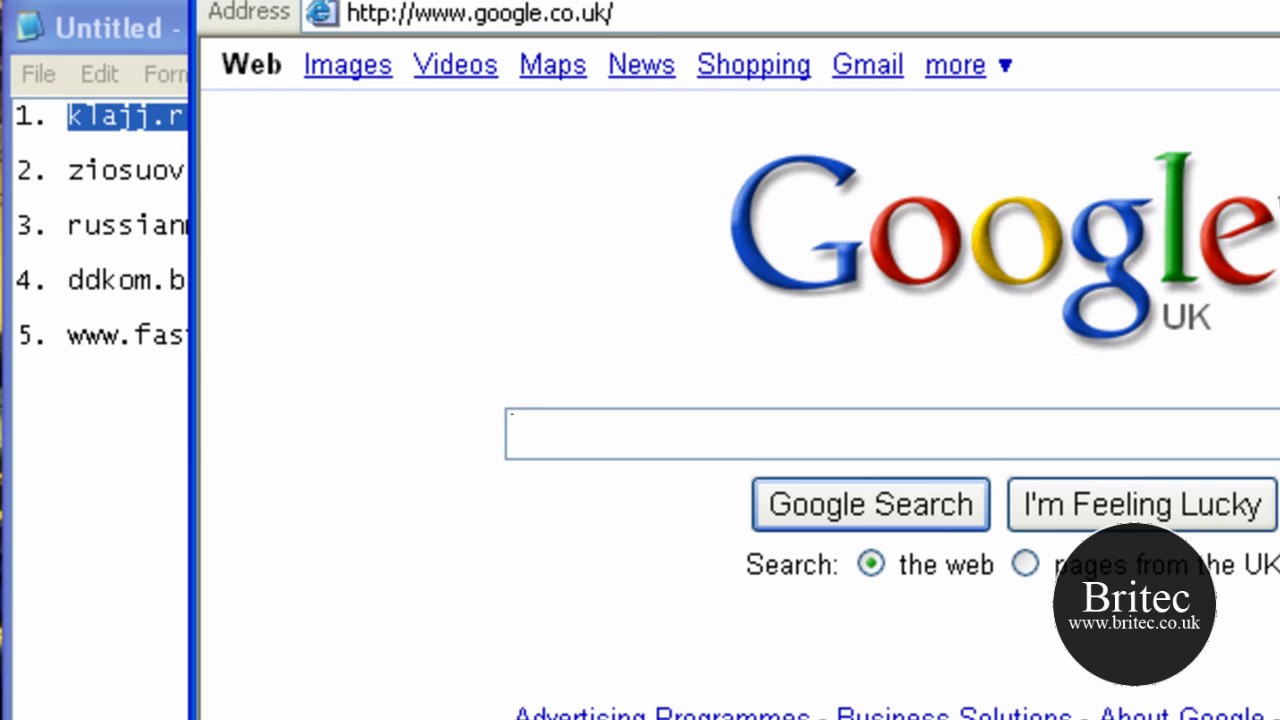
- Replace the Google address in Internet Explorer with the copied klajj.ru/z/podbot.exe link
{"action": "left_click", "coordinate": [620, 14]}
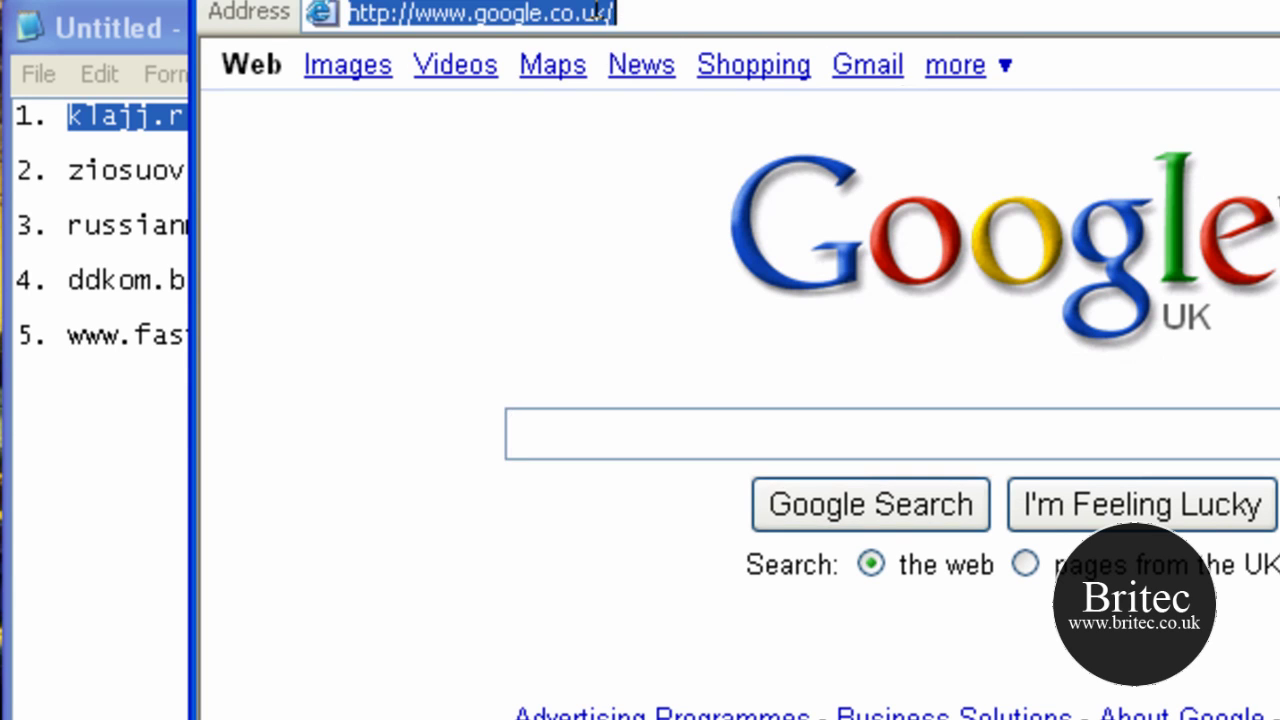
{"action": "right_click", "coordinate": [618, 14]}
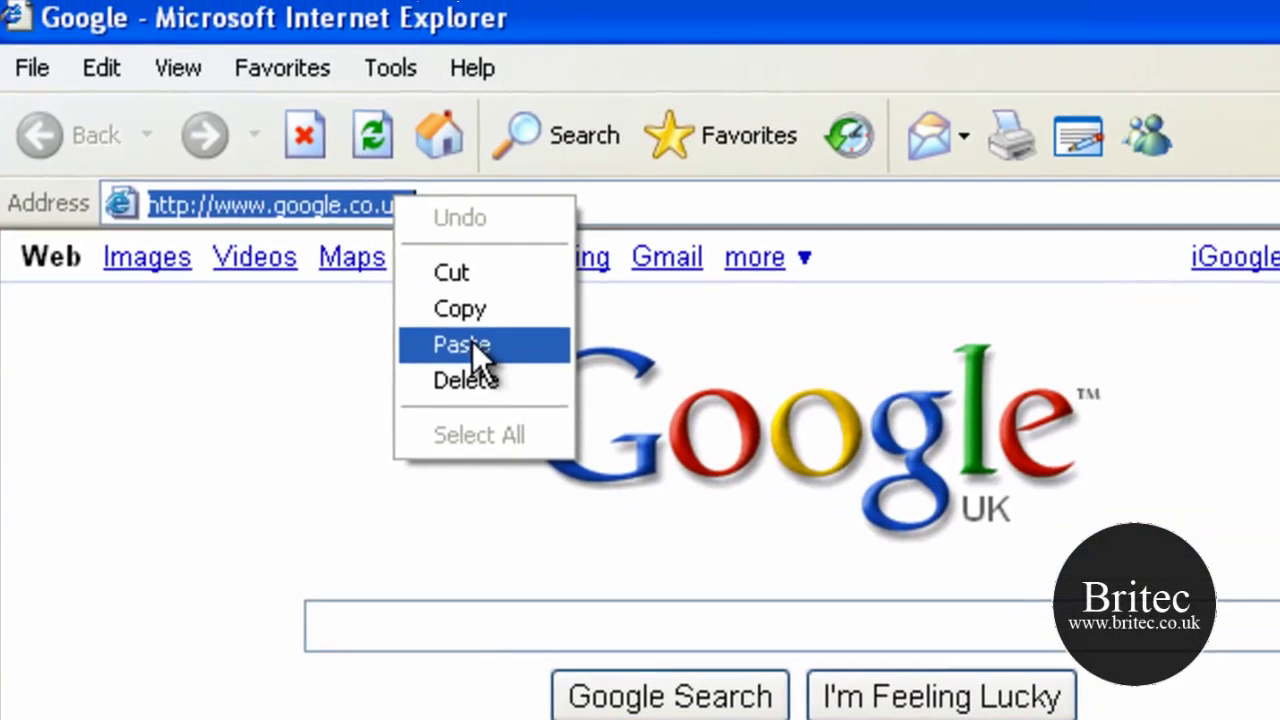
{"action": "left_click", "coordinate": [462, 345]}
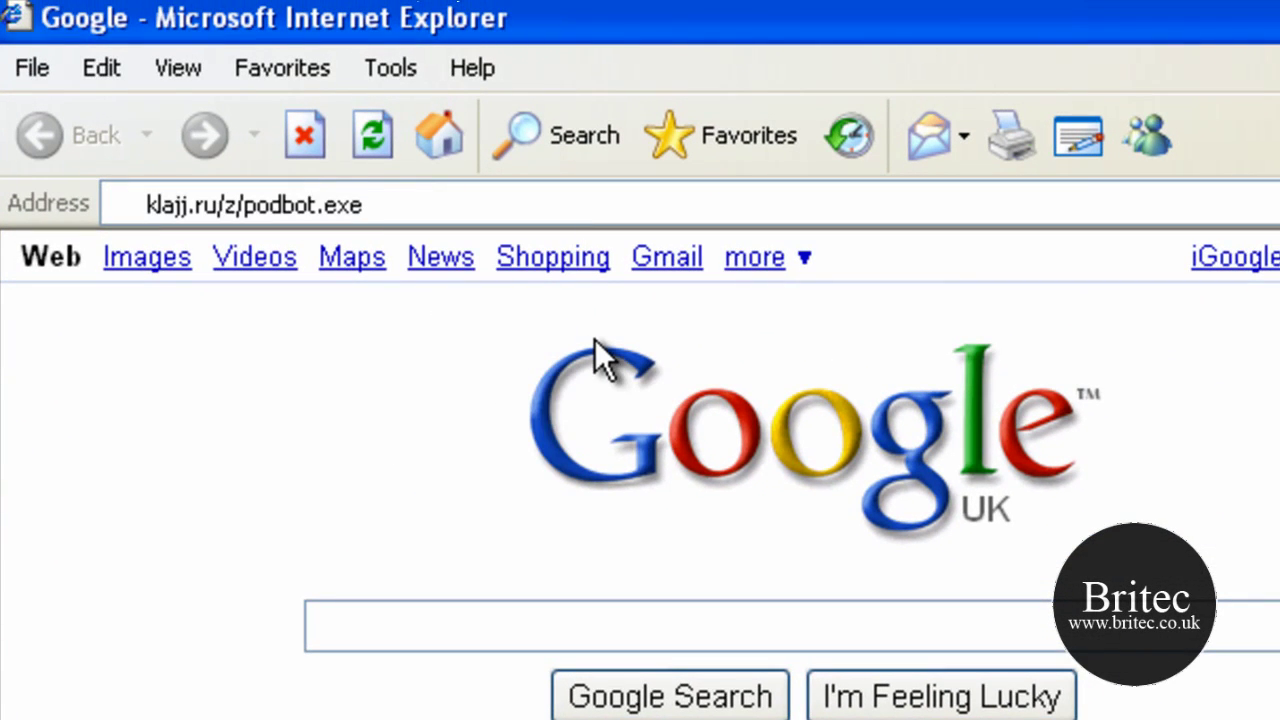
{"action": "key", "text": "ctrl+a"}
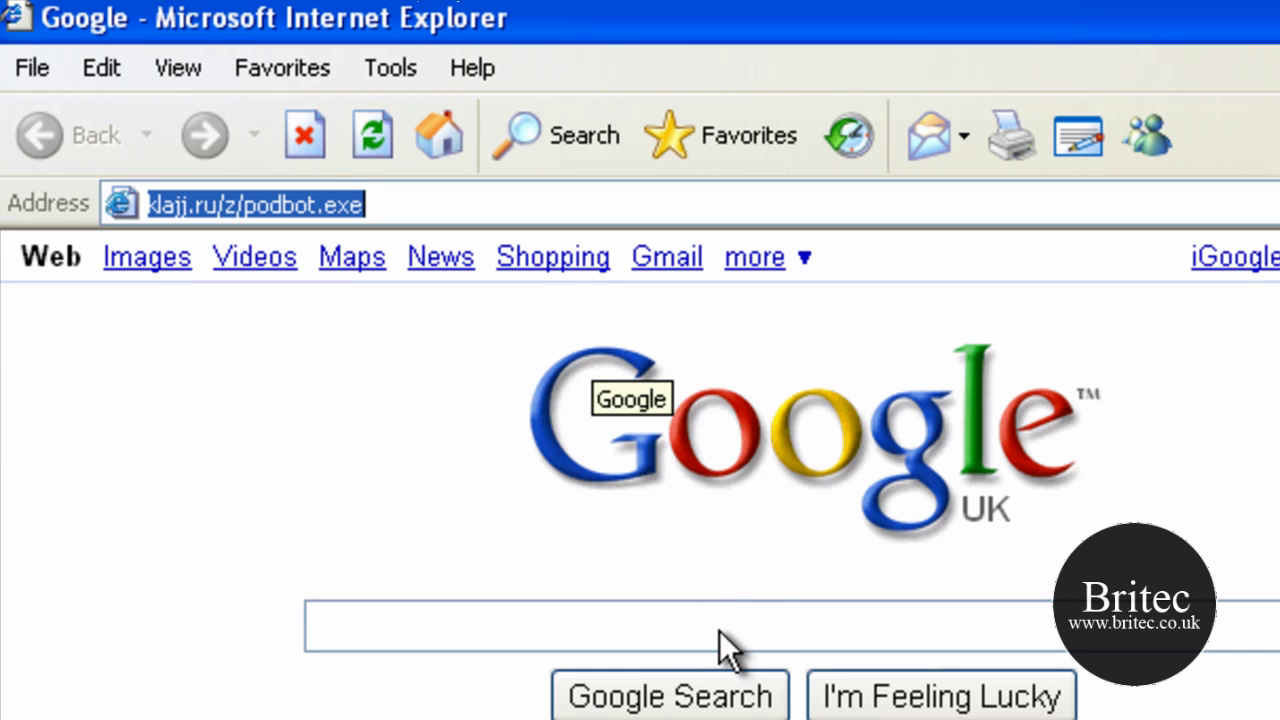
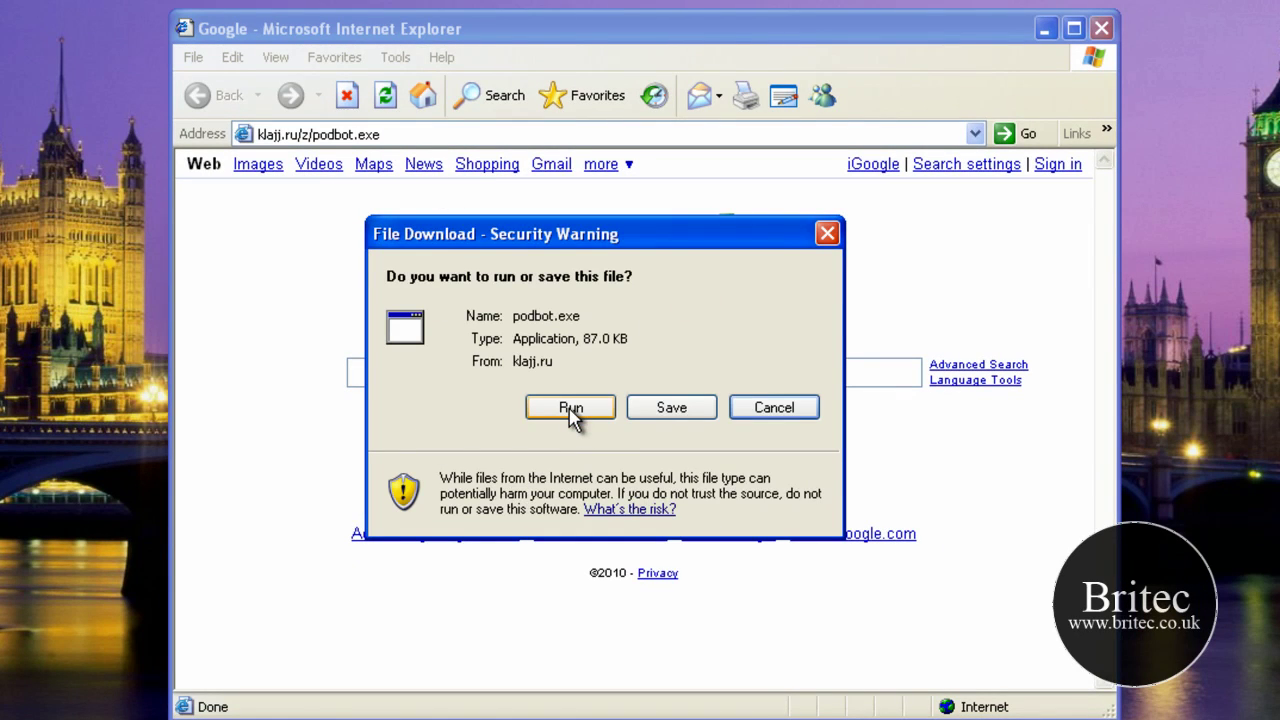
- Run podbot.exe from the download prompt and show the details of the threat flagged by Microsoft Security Essentials
{"action": "left_click", "coordinate": [574, 410]}
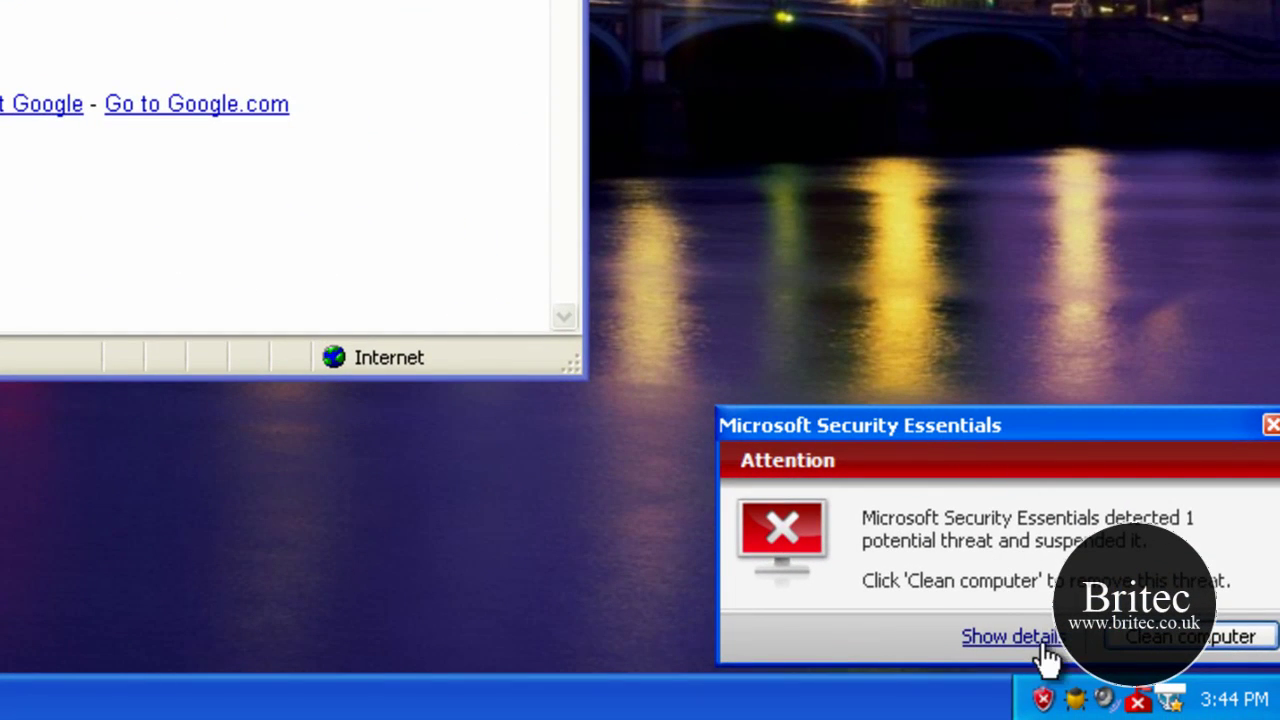
{"action": "left_click", "coordinate": [1015, 636]}
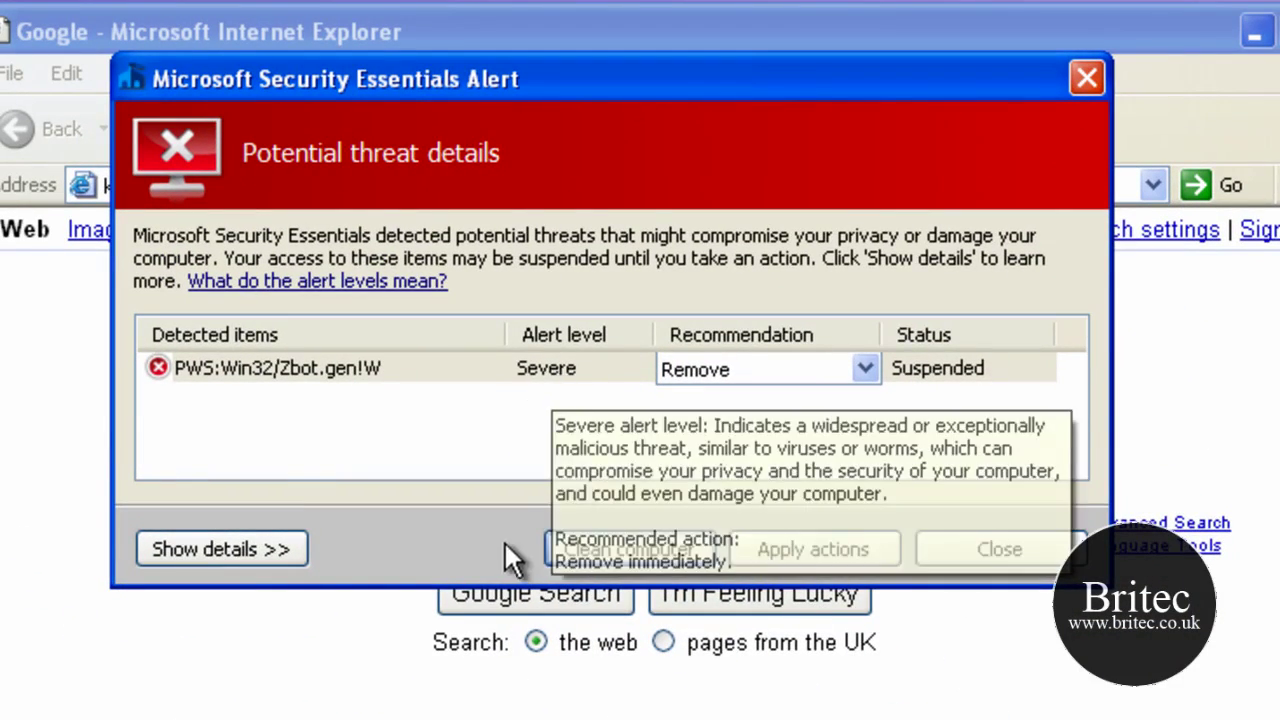
- Review the action choices for PWS:Win32/Zbot.gen!W, apply the Remove action and close the alert
{"action": "left_click", "coordinate": [766, 370]}
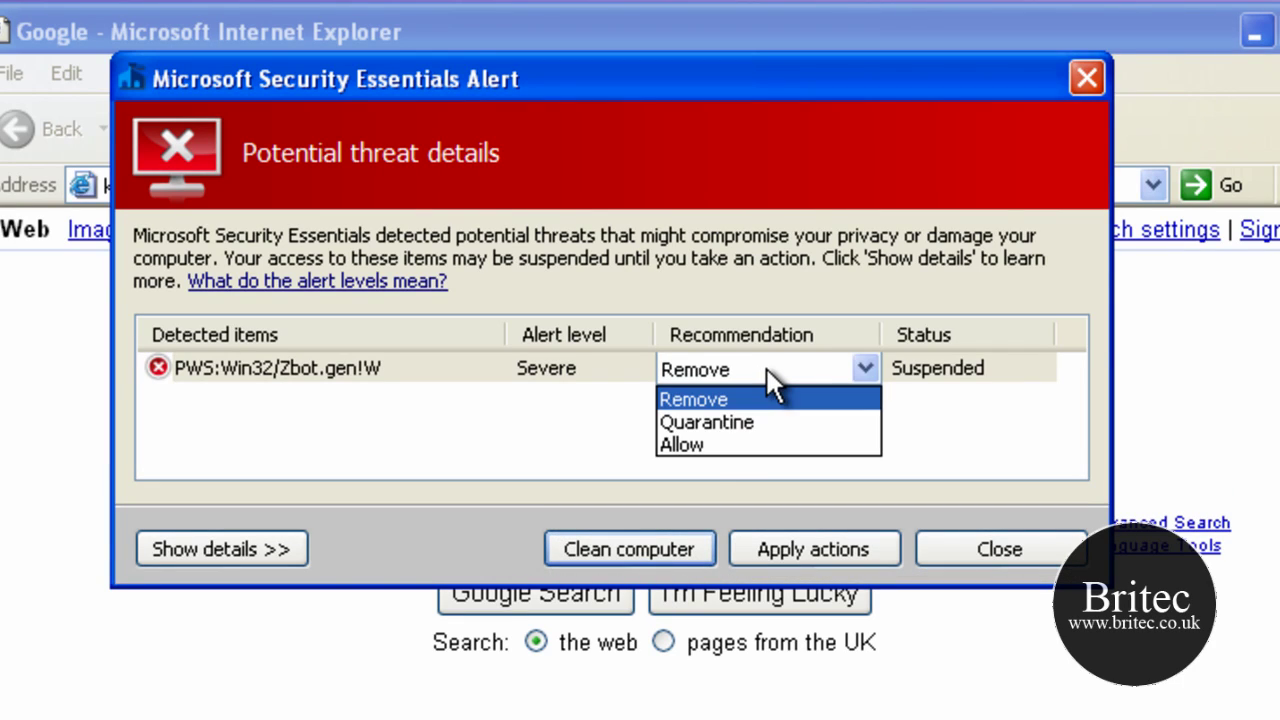
{"action": "left_click", "coordinate": [767, 366]}
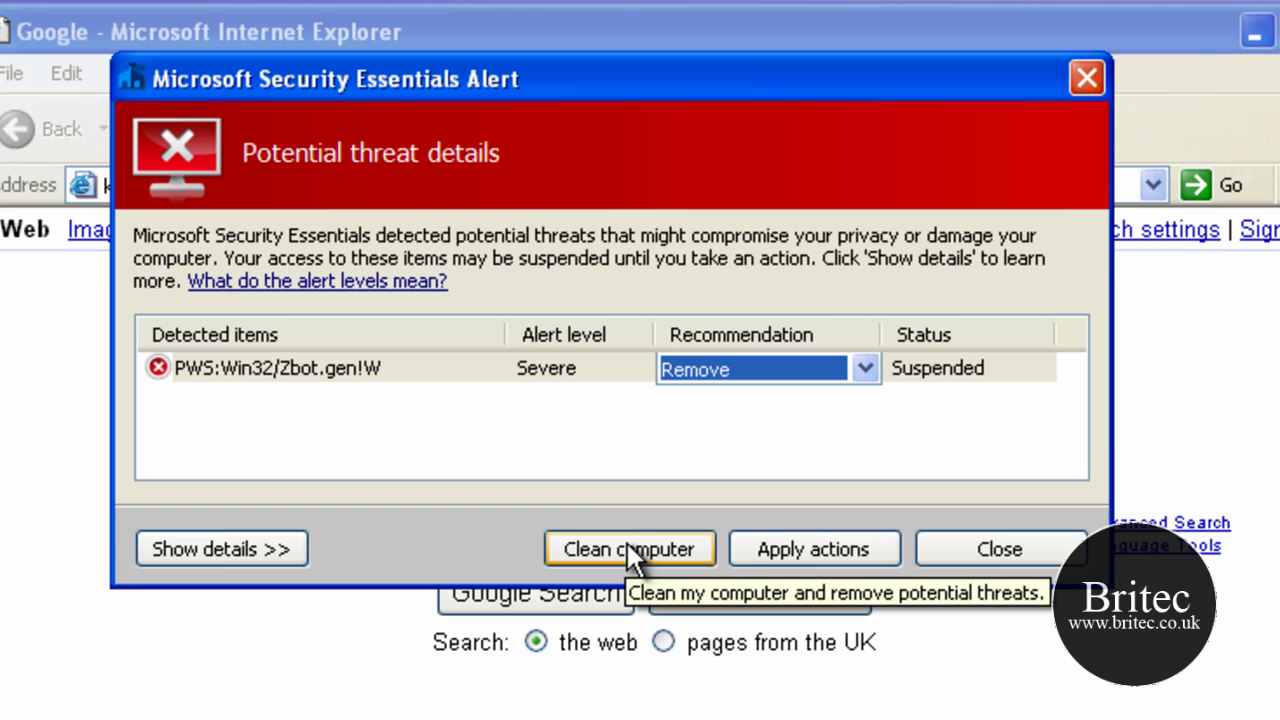
{"action": "left_click", "coordinate": [792, 548]}
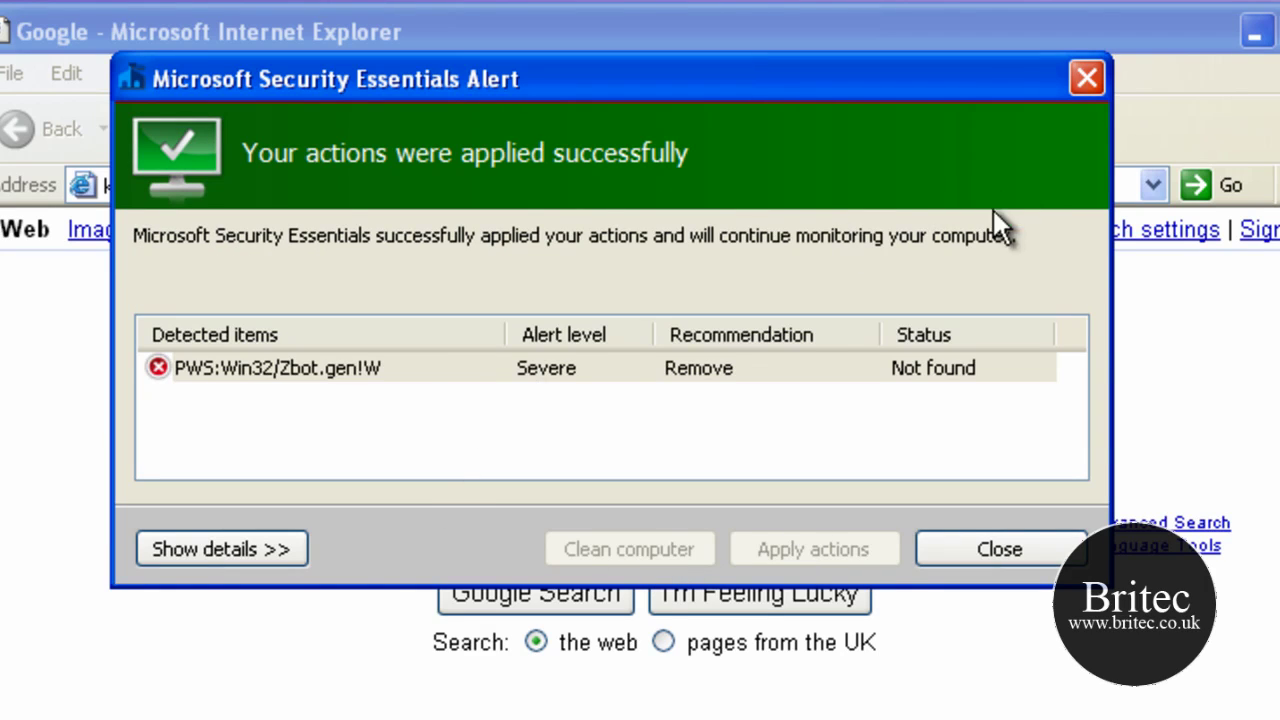
{"action": "left_click", "coordinate": [1086, 76]}
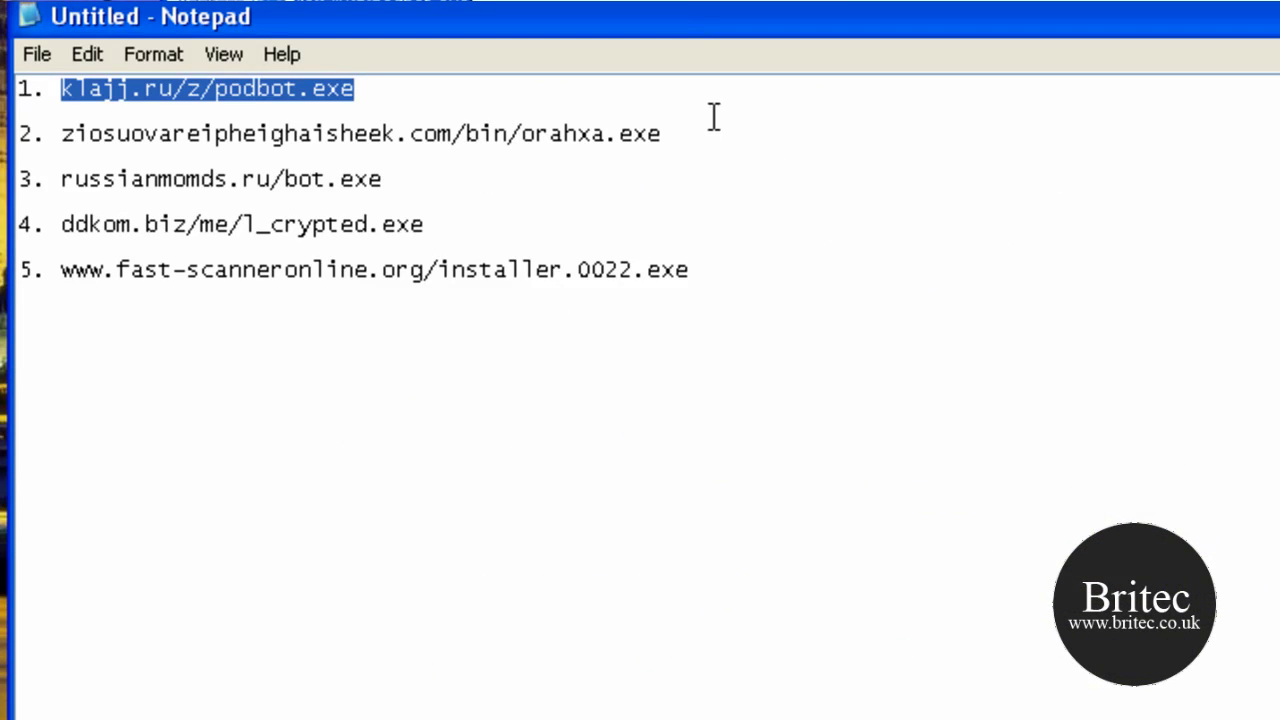
- Copy the second Notepad link, ziosuovareipheighaisheek.com/bin/orahxa.exe, and paste it over the podbot.exe address in Internet Explorer
{"action": "left_click_drag", "start_coordinate": [686, 135], "coordinate": [66, 140]}
{"action": "right_click", "coordinate": [86, 168]}
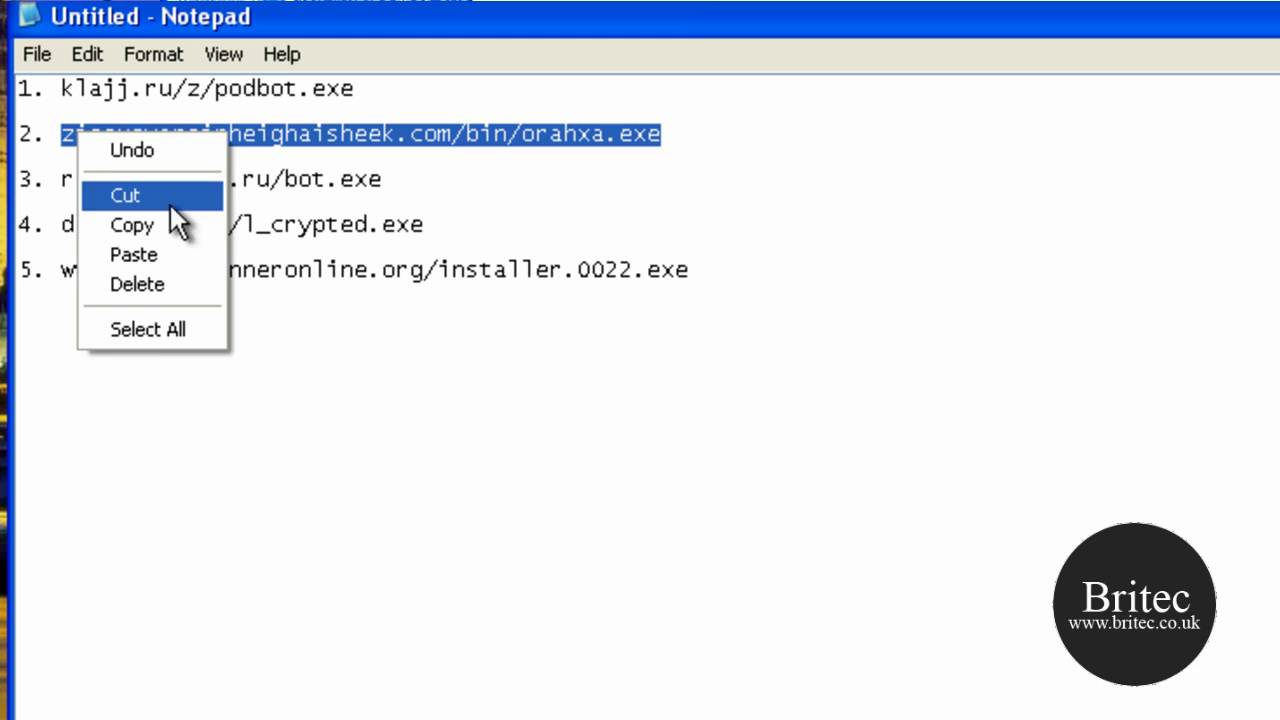
{"action": "left_click", "coordinate": [176, 226]}
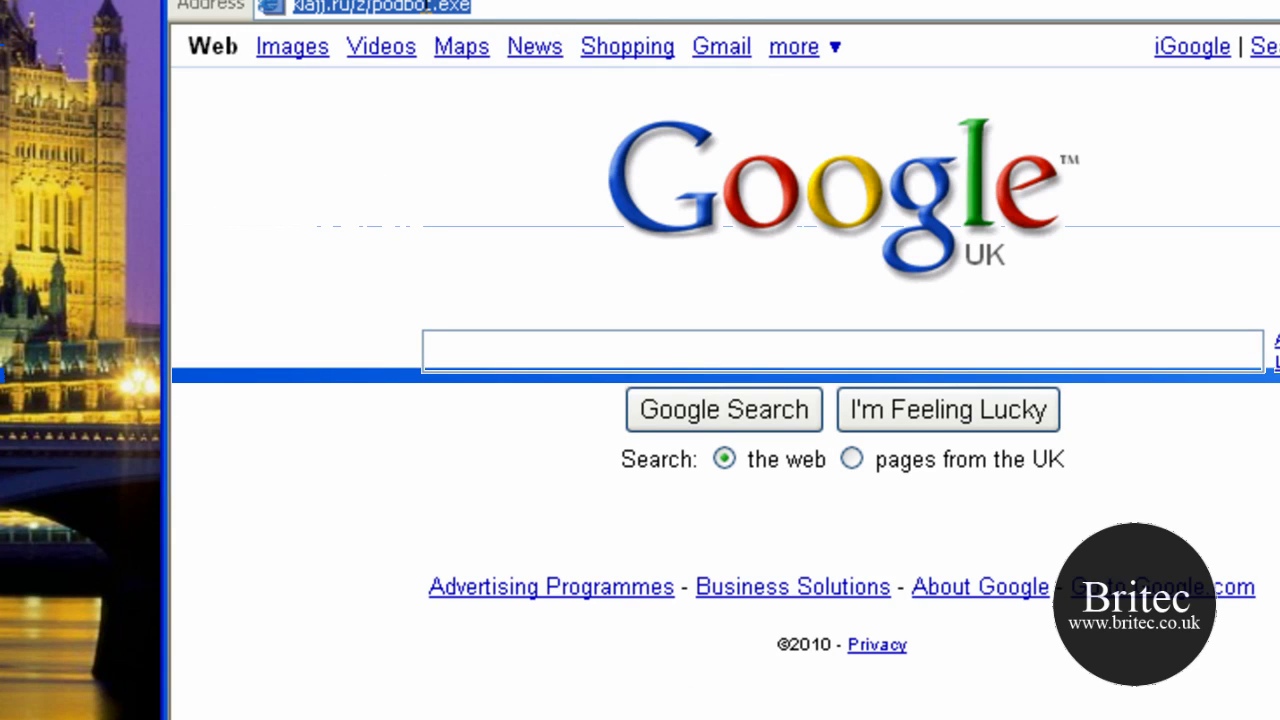
{"action": "right_click", "coordinate": [428, 5]}
{"action": "left_click", "coordinate": [520, 118]}
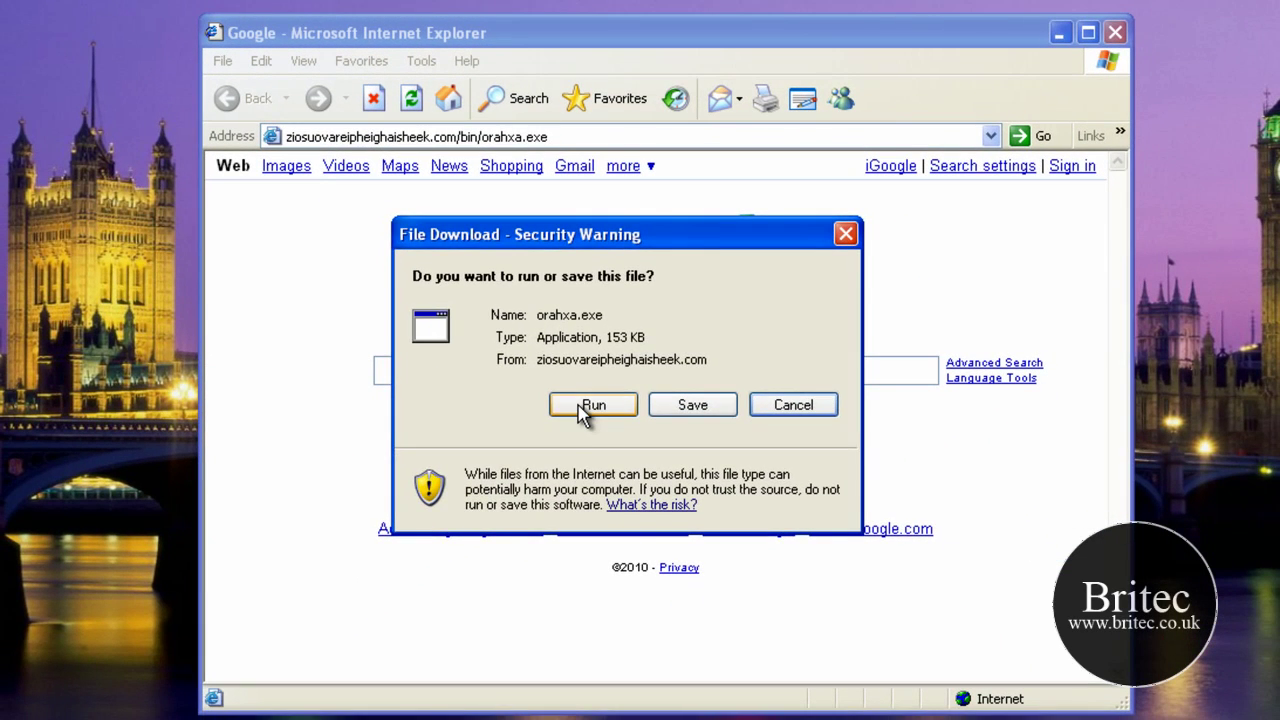
- Run orahxa.exe, apply the Remove action to the detected Trojan:Win32/Malagent and close the alert
{"action": "left_click", "coordinate": [580, 406]}
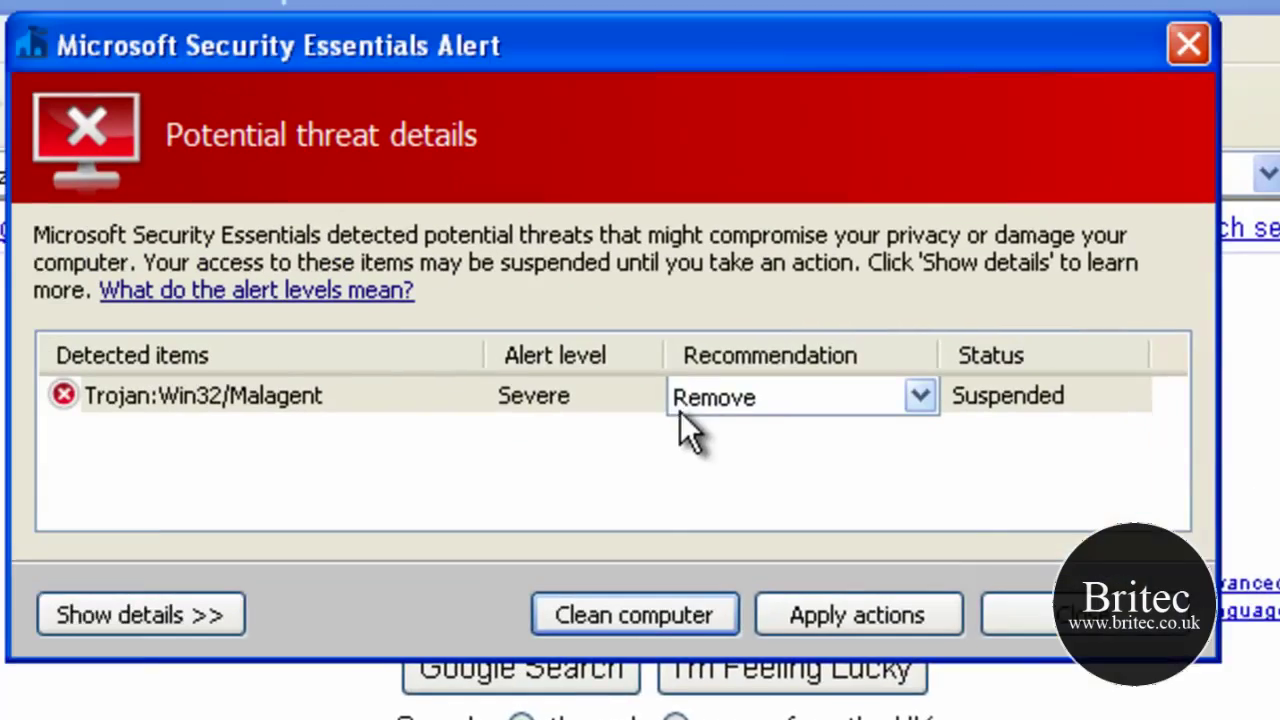
{"action": "mouse_move", "coordinate": [730, 423]}
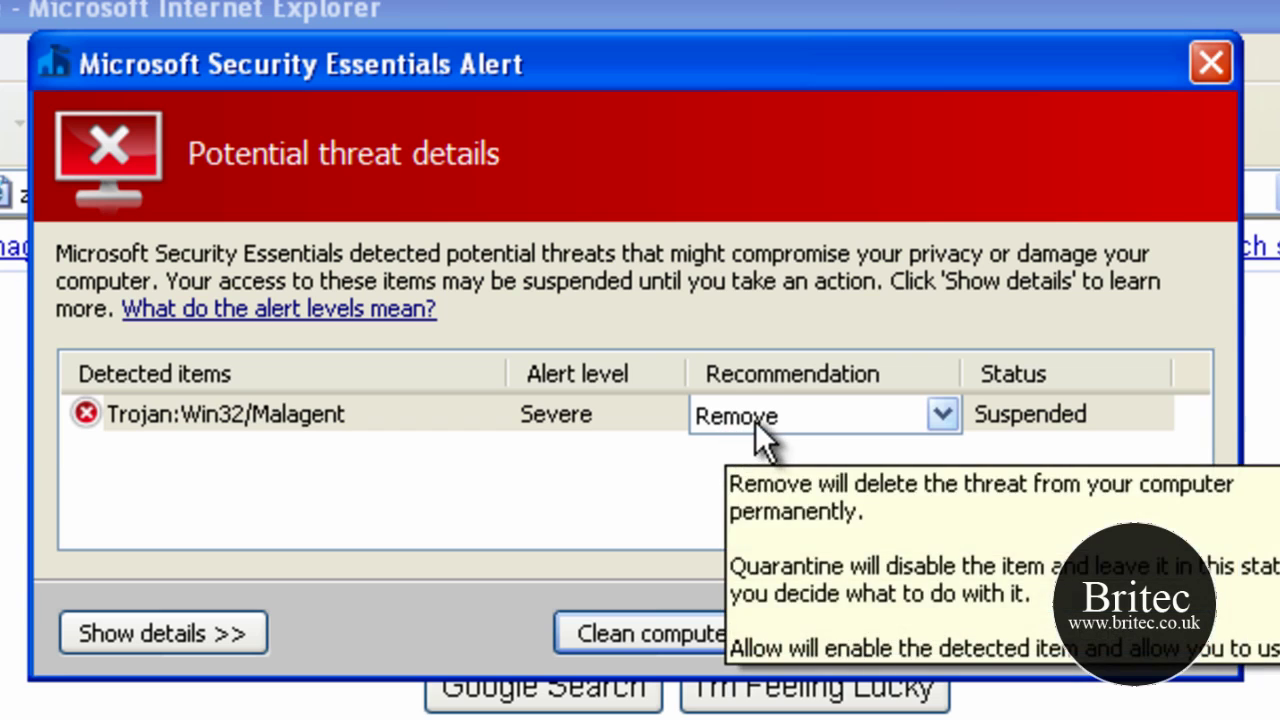
{"action": "left_click", "coordinate": [888, 630]}
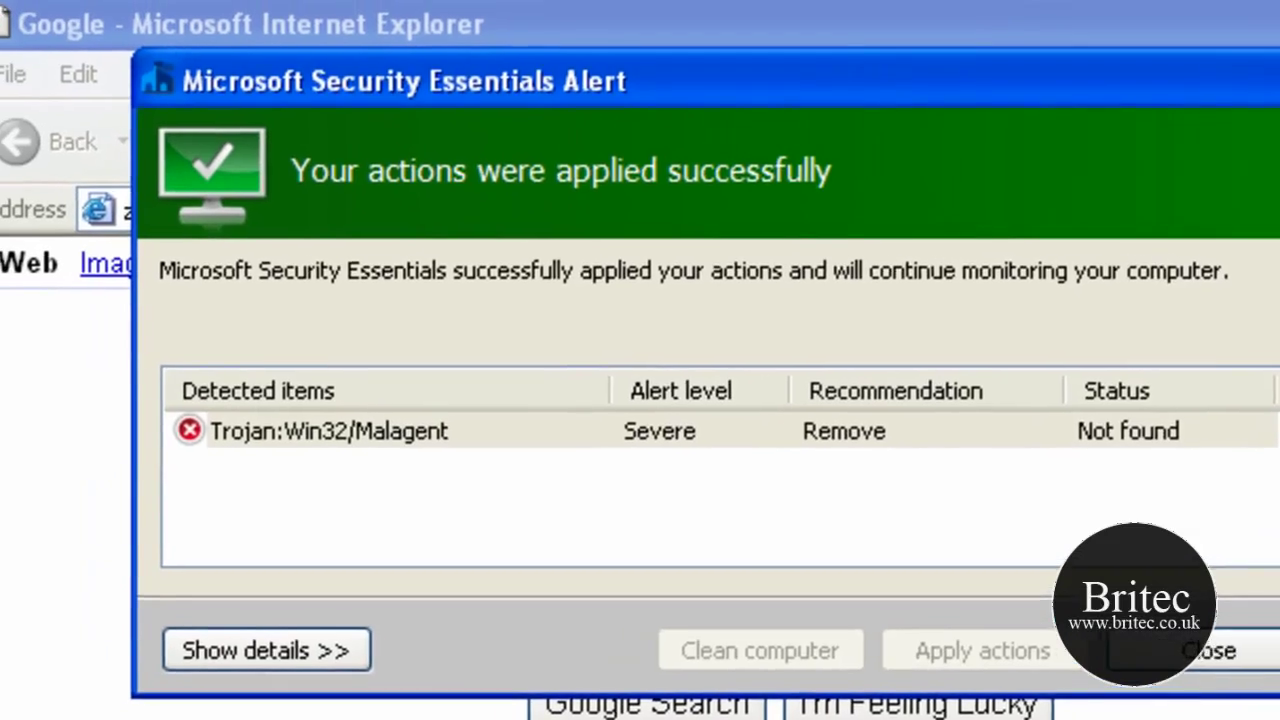
{"action": "left_click", "coordinate": [1210, 63]}
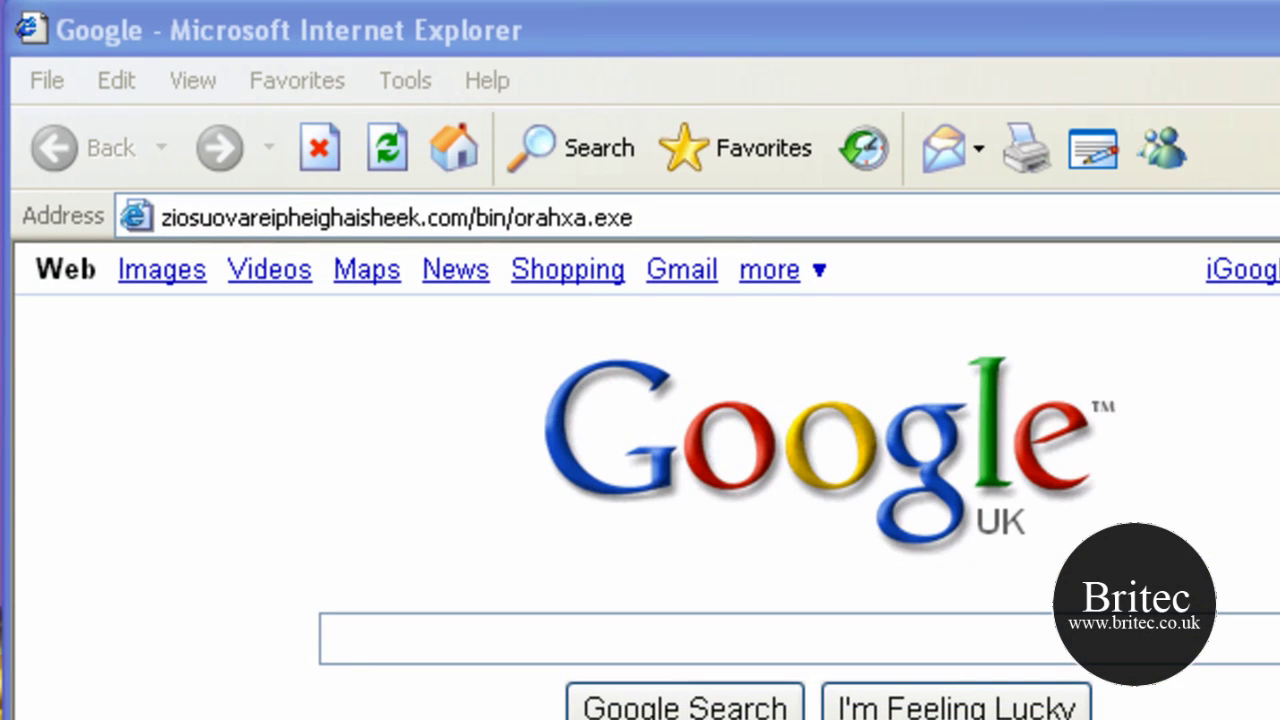
- Copy the third malware test address, russianmomds.ru/bot.exe, without its list number from the Notepad list
{"action": "key", "text": "alt+Tab"}
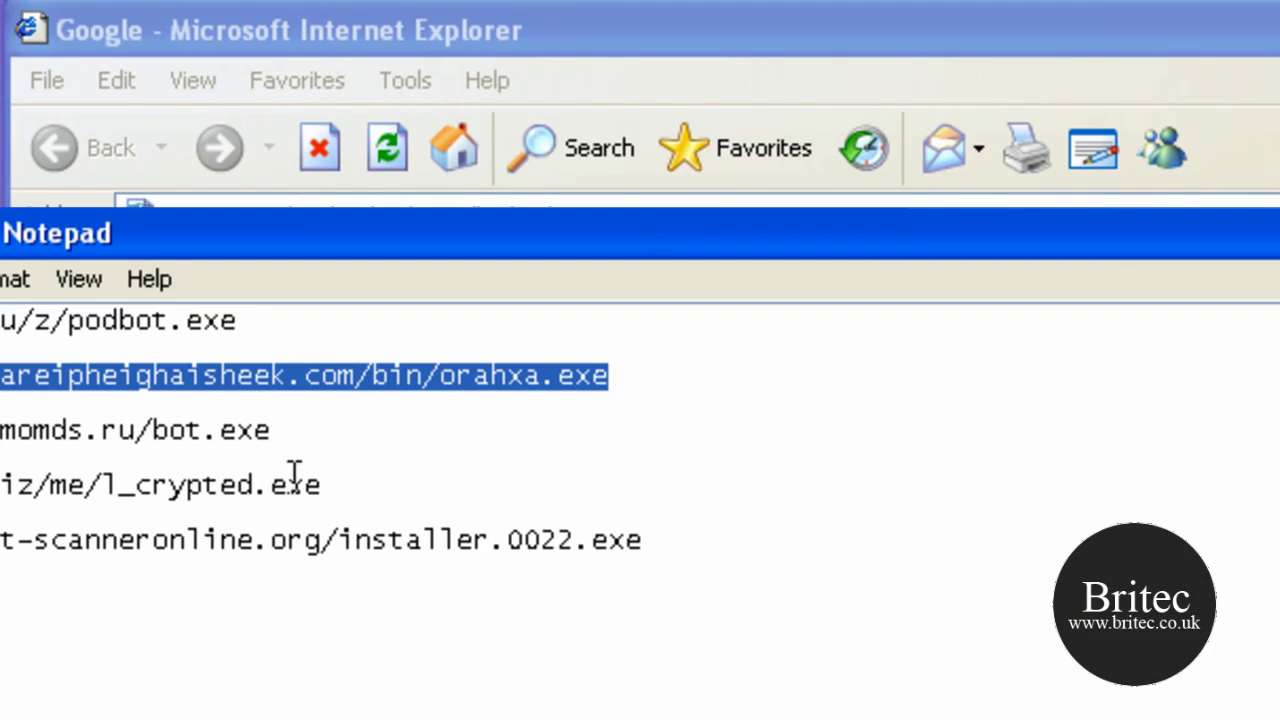
{"action": "left_click", "coordinate": [140, 430]}
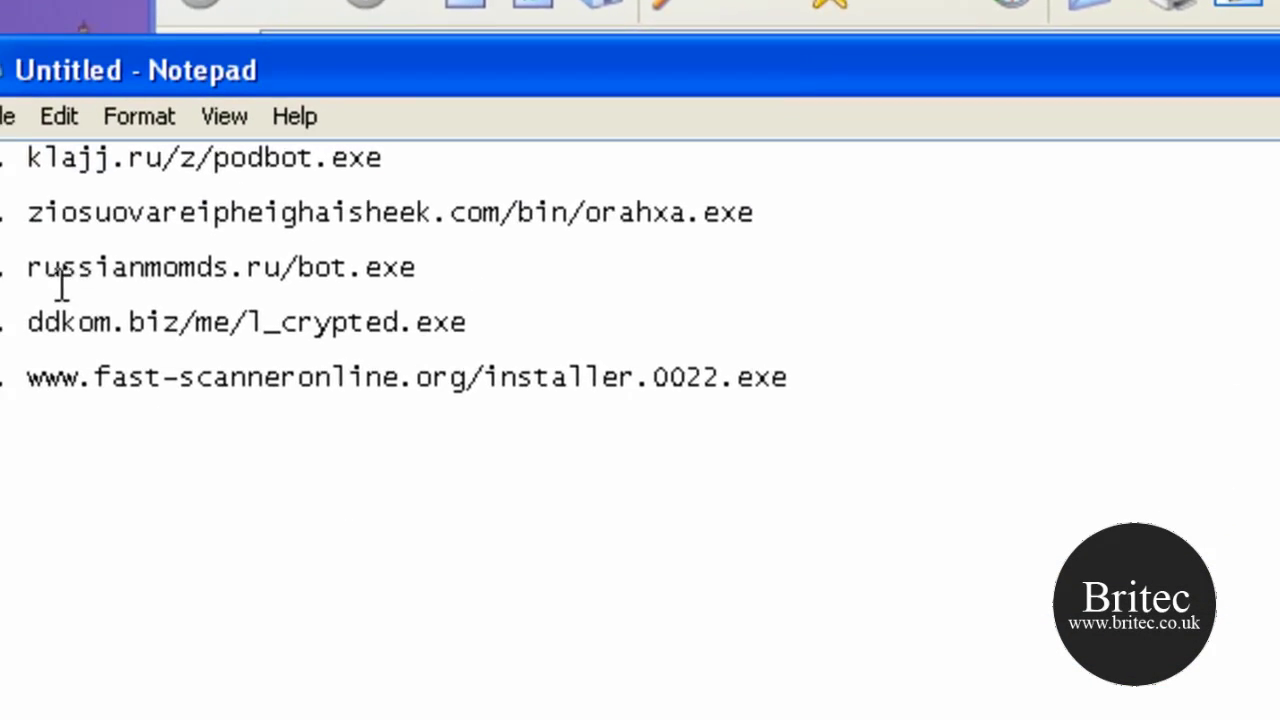
{"action": "double_click", "coordinate": [62, 287]}
{"action": "right_click", "coordinate": [63, 269]}
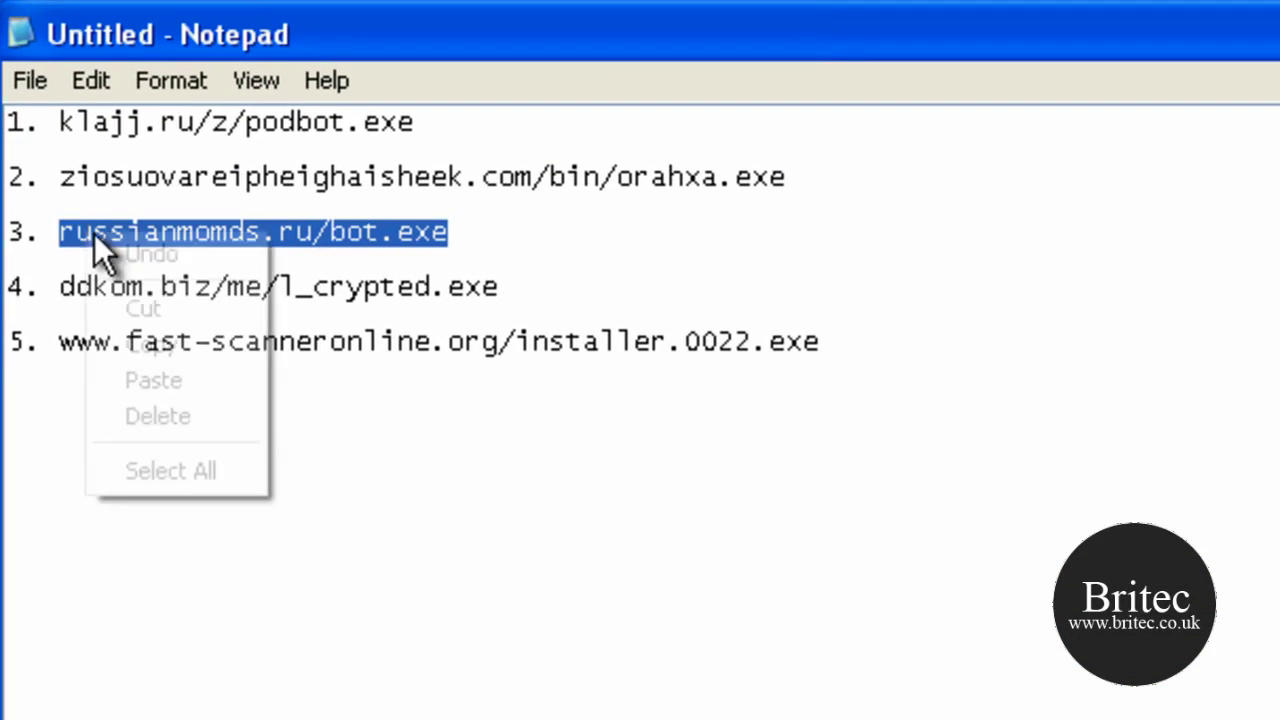
{"action": "left_click", "coordinate": [146, 383]}
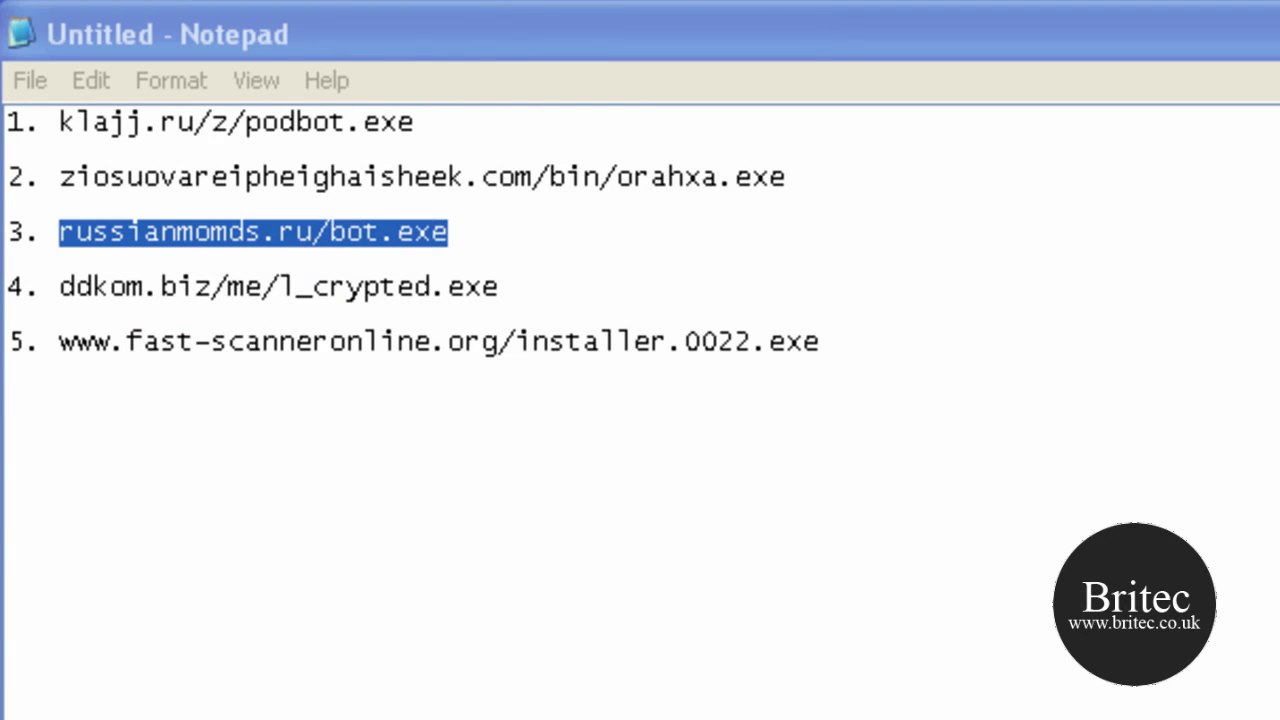
- Replace the orahxa.exe address in Internet Explorer with the copied russianmomds.ru/bot.exe link
{"action": "key", "text": "alt+Tab"}
{"action": "right_click", "coordinate": [471, 17]}
{"action": "left_click", "coordinate": [558, 160]}
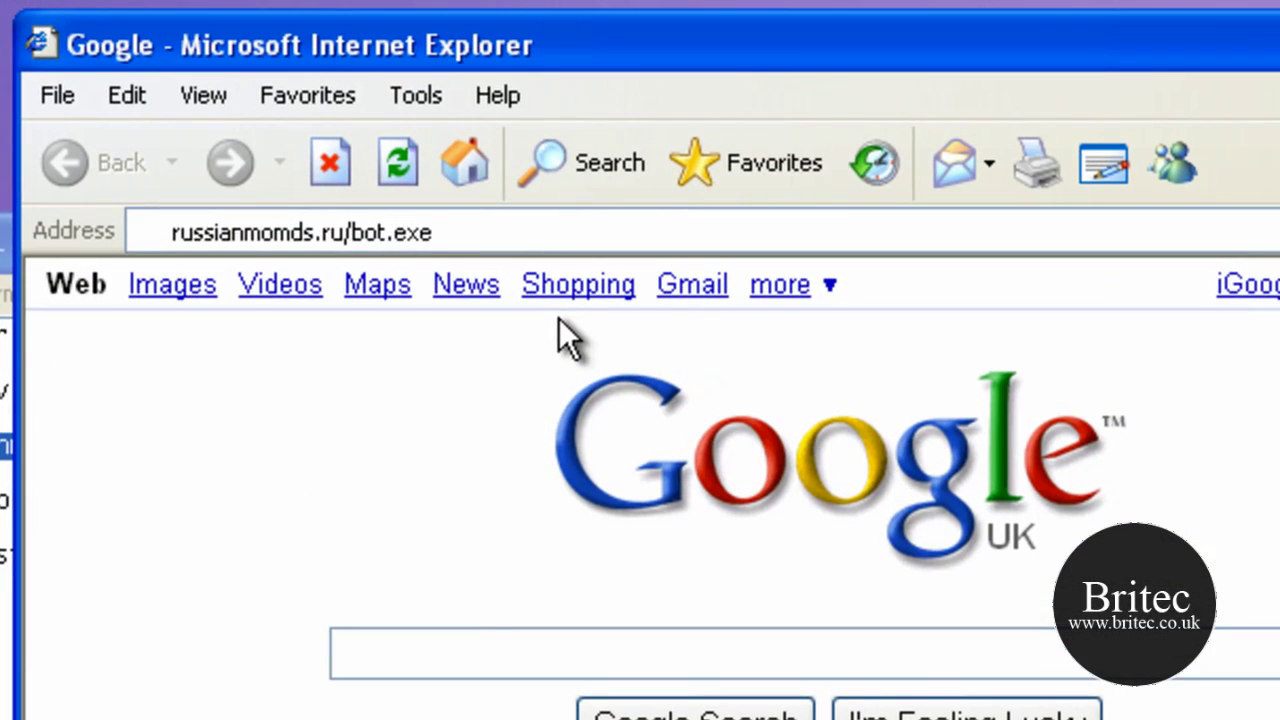
{"action": "key", "text": "alt+d"}
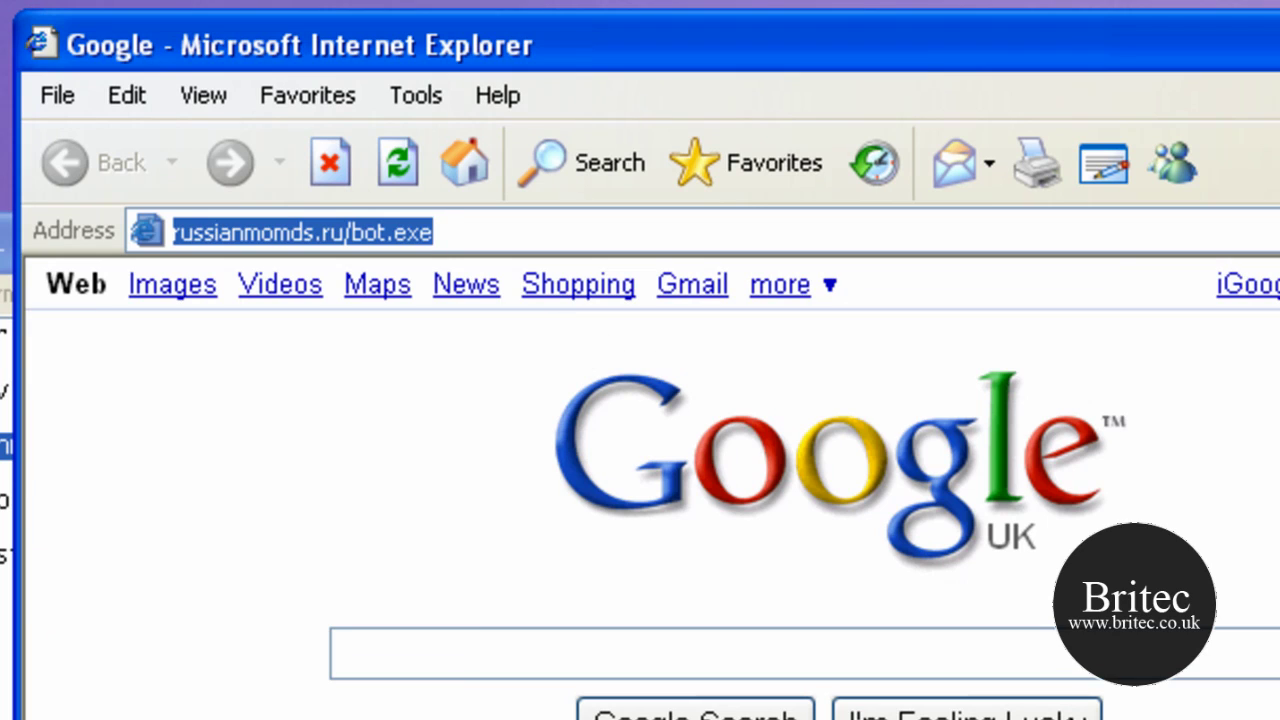
{"action": "key", "text": "alt+Tab"}
{"action": "key", "text": "alt+Tab"}
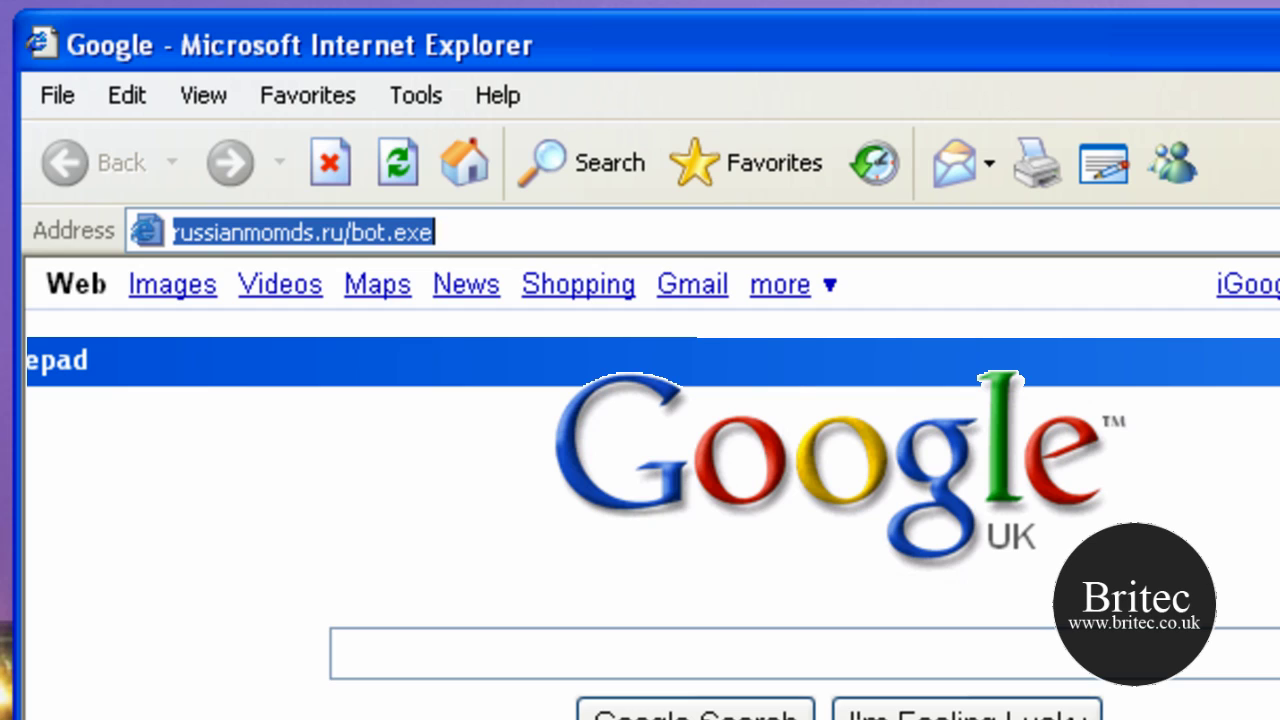
- Load the bot.exe link, run the file from the download prompt and show the details of the flagged threat
{"action": "key", "text": "Return"}
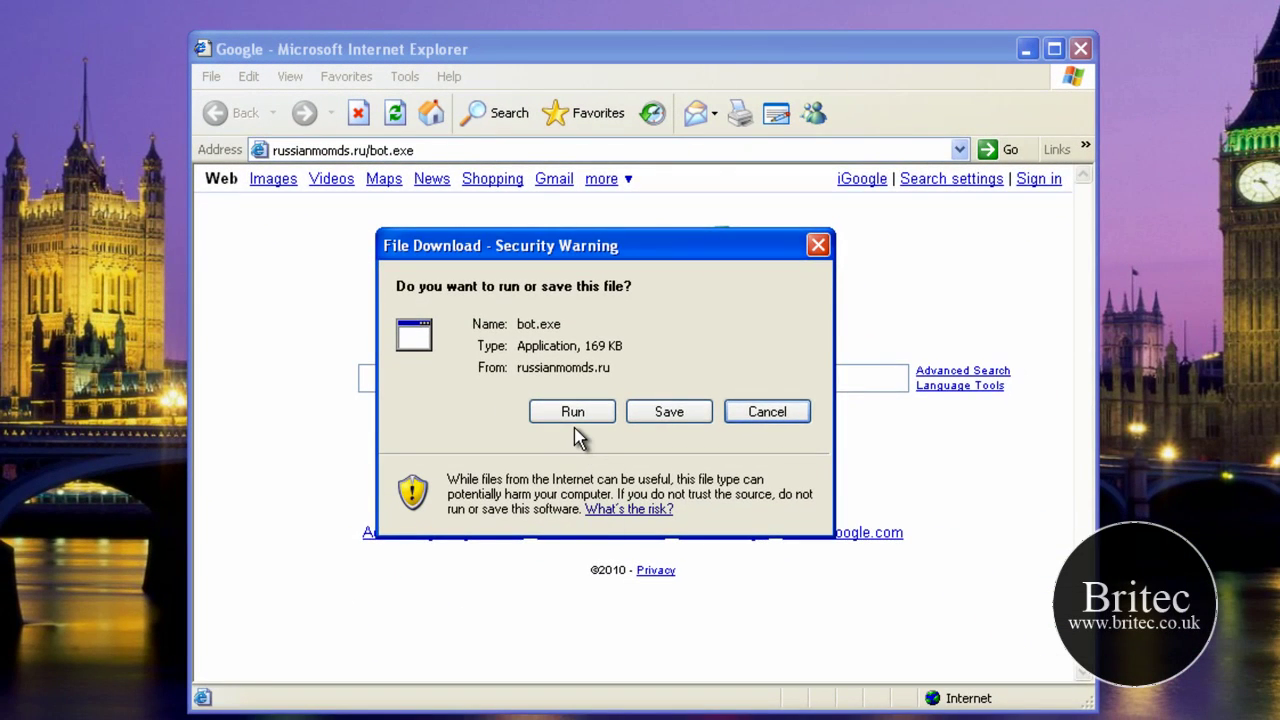
{"action": "left_click", "coordinate": [572, 412]}
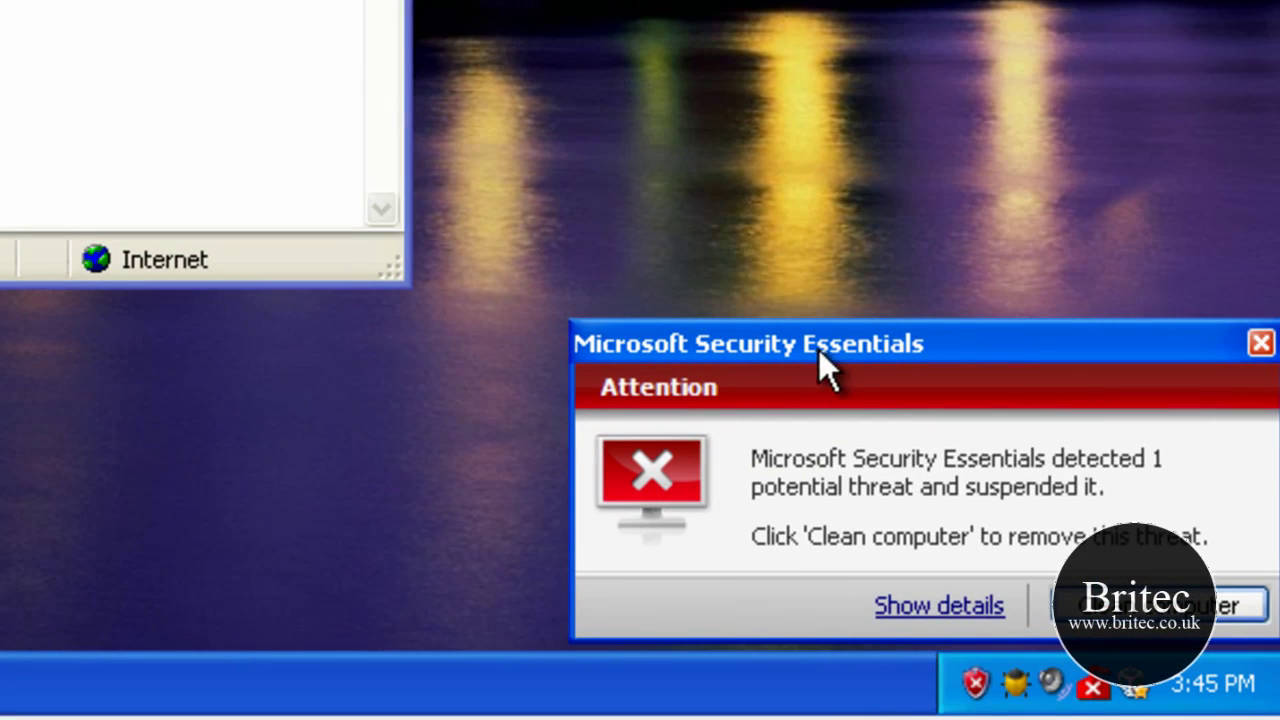
{"action": "left_click", "coordinate": [946, 607]}
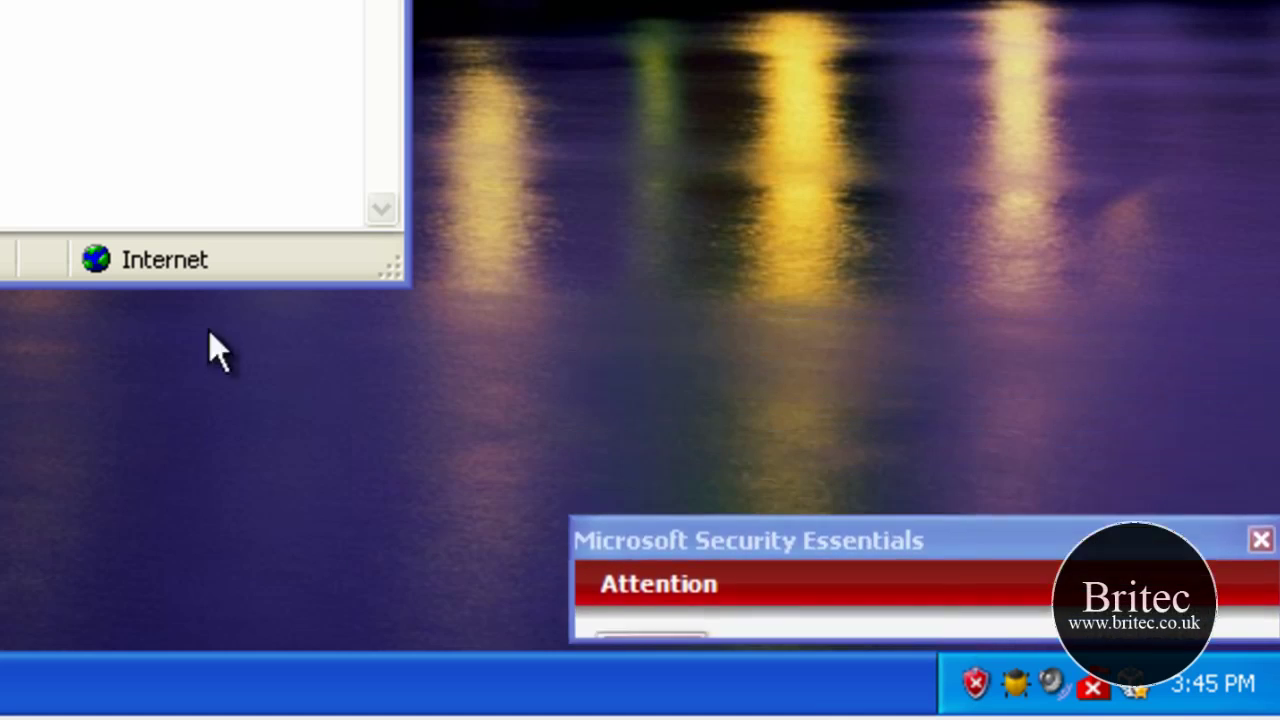
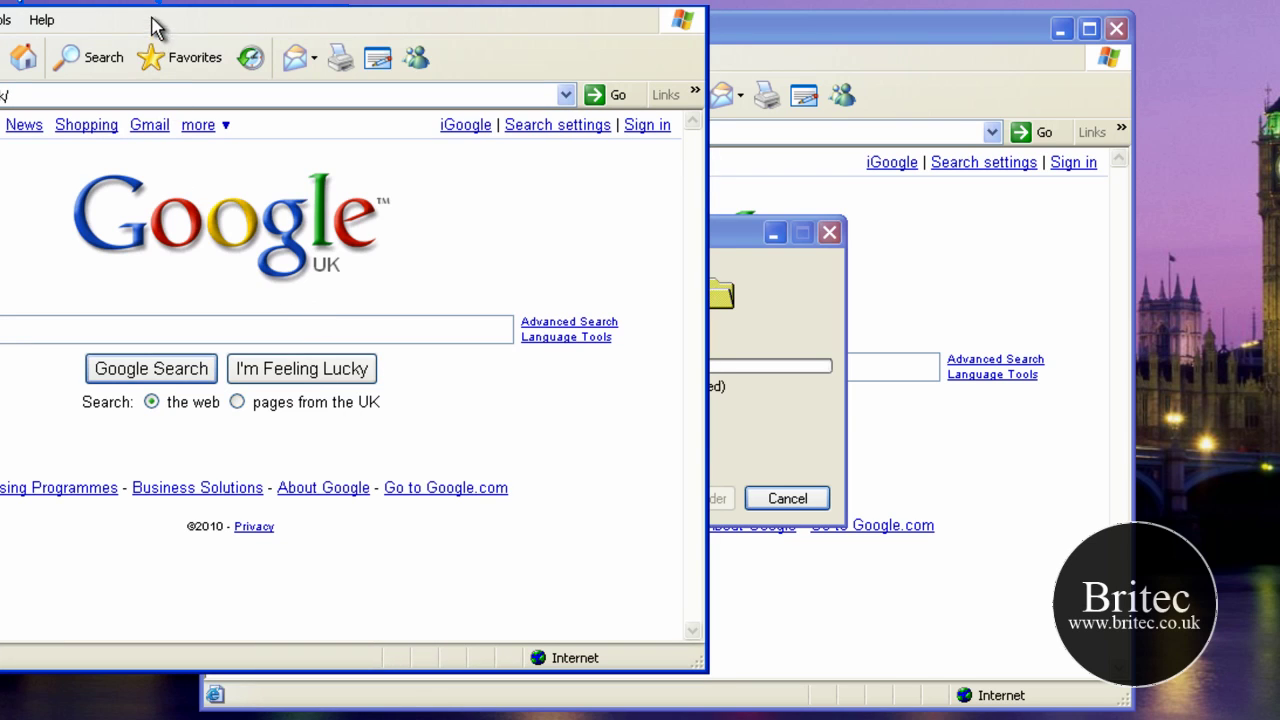
{"action": "left_click_drag", "start_coordinate": [183, 6], "coordinate": [548, 38]}
{"action": "left_click", "coordinate": [328, 128]}
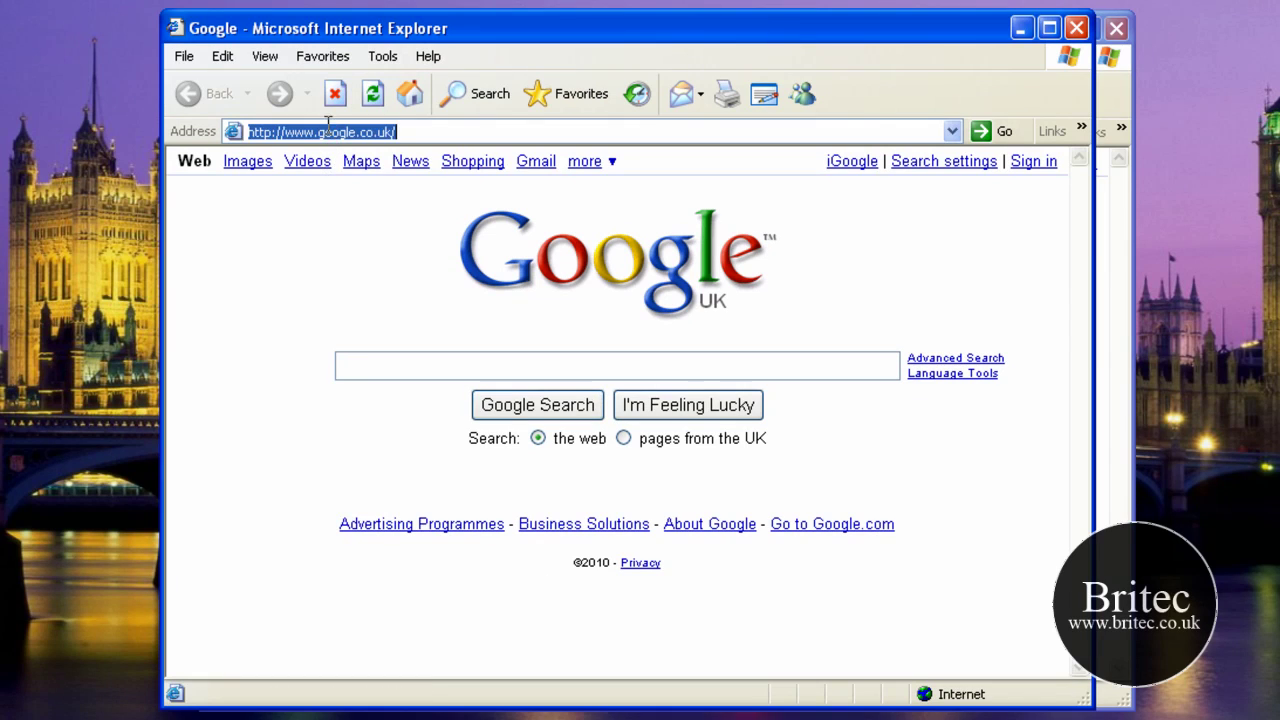
{"action": "right_click", "coordinate": [328, 128]}
{"action": "left_click", "coordinate": [386, 210]}
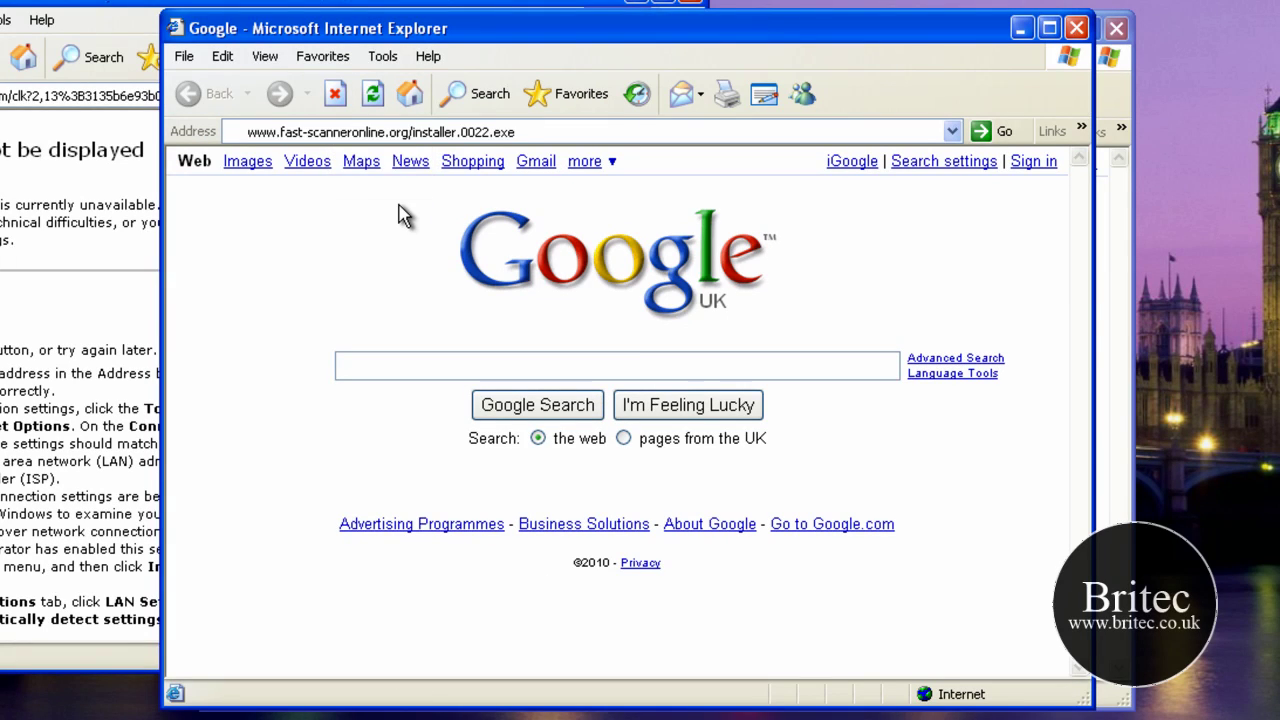
{"action": "key", "text": "Return"}
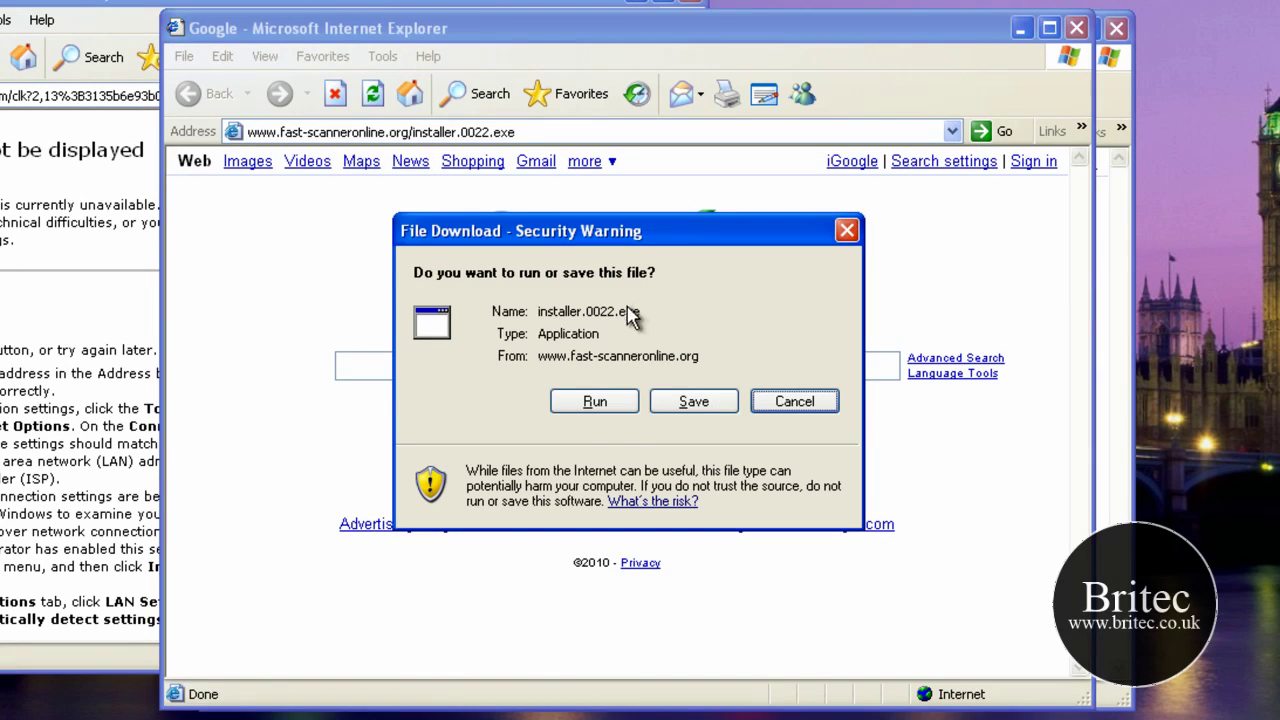
- Run installer.0022.exe from the download prompt and close the background browser window with the page that cannot be displayed
{"action": "left_click", "coordinate": [597, 403]}
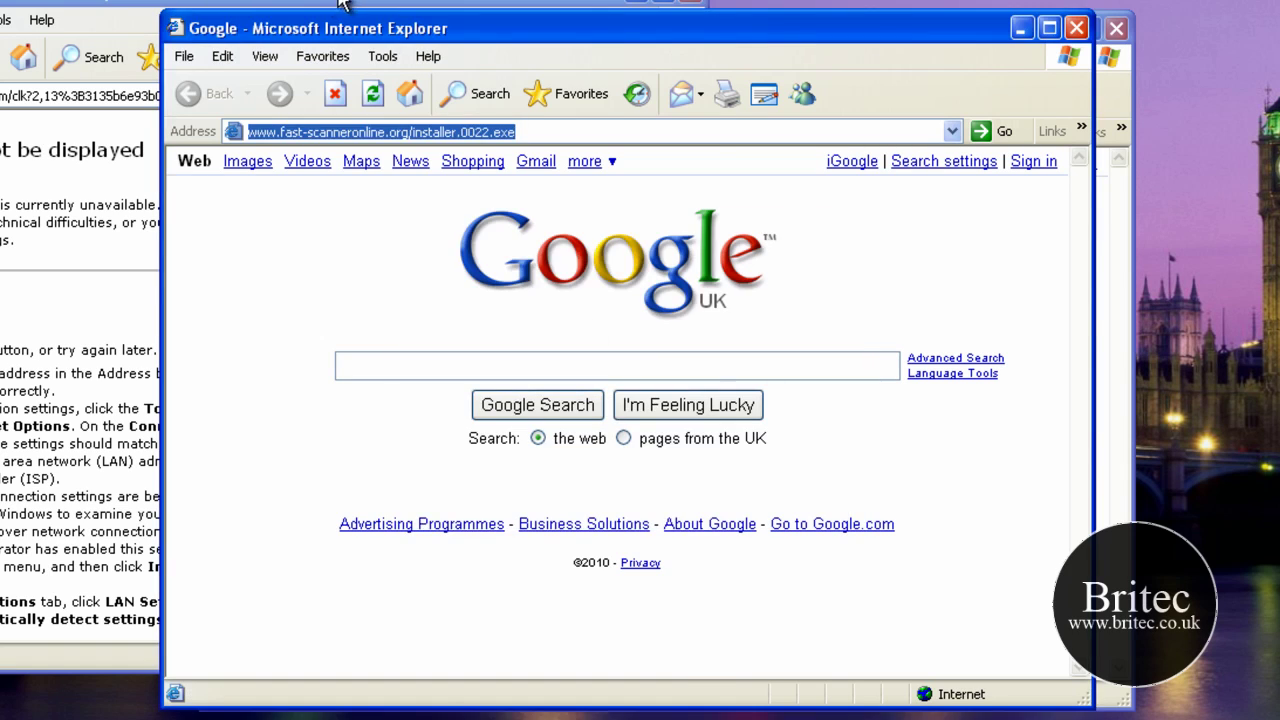
{"action": "left_click", "coordinate": [416, 3]}
{"action": "left_click", "coordinate": [690, 3]}
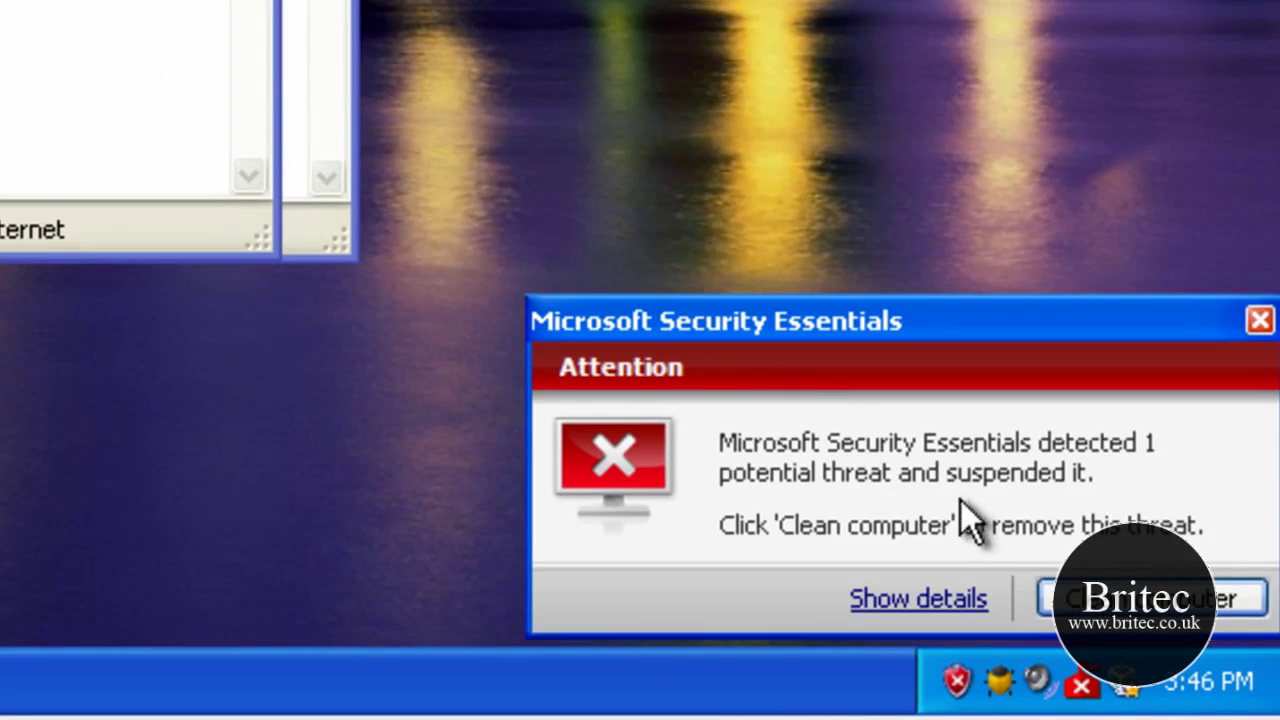
- Show the details of the flagged threat, remove Trojan:Win32/Scar.C and close the alert
{"action": "left_click", "coordinate": [908, 598]}
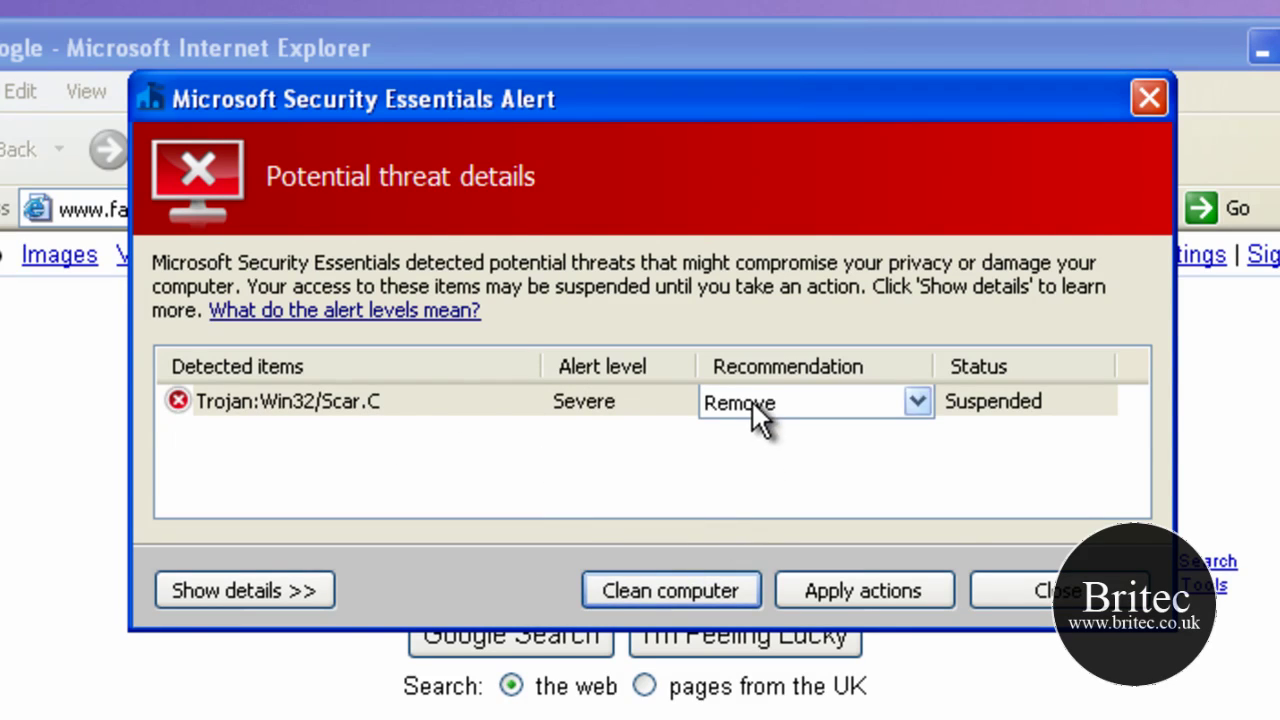
{"action": "left_click", "coordinate": [832, 585]}
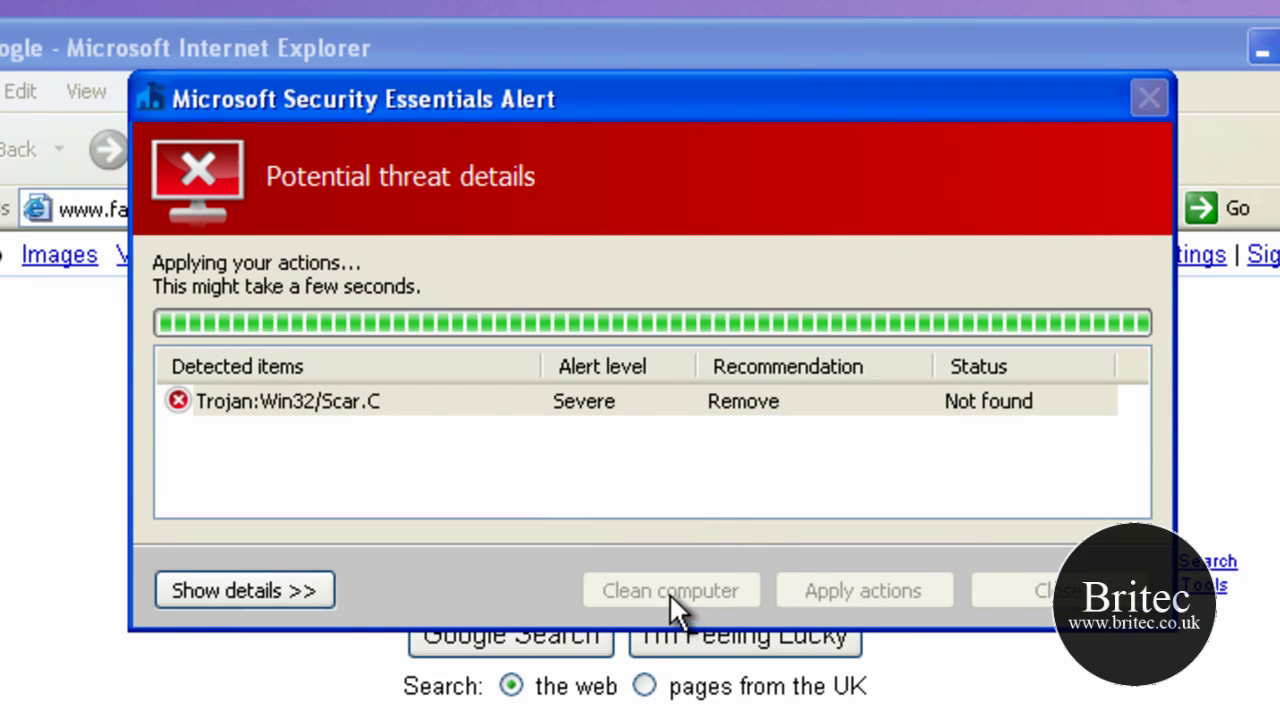
{"action": "key", "text": "Return"}
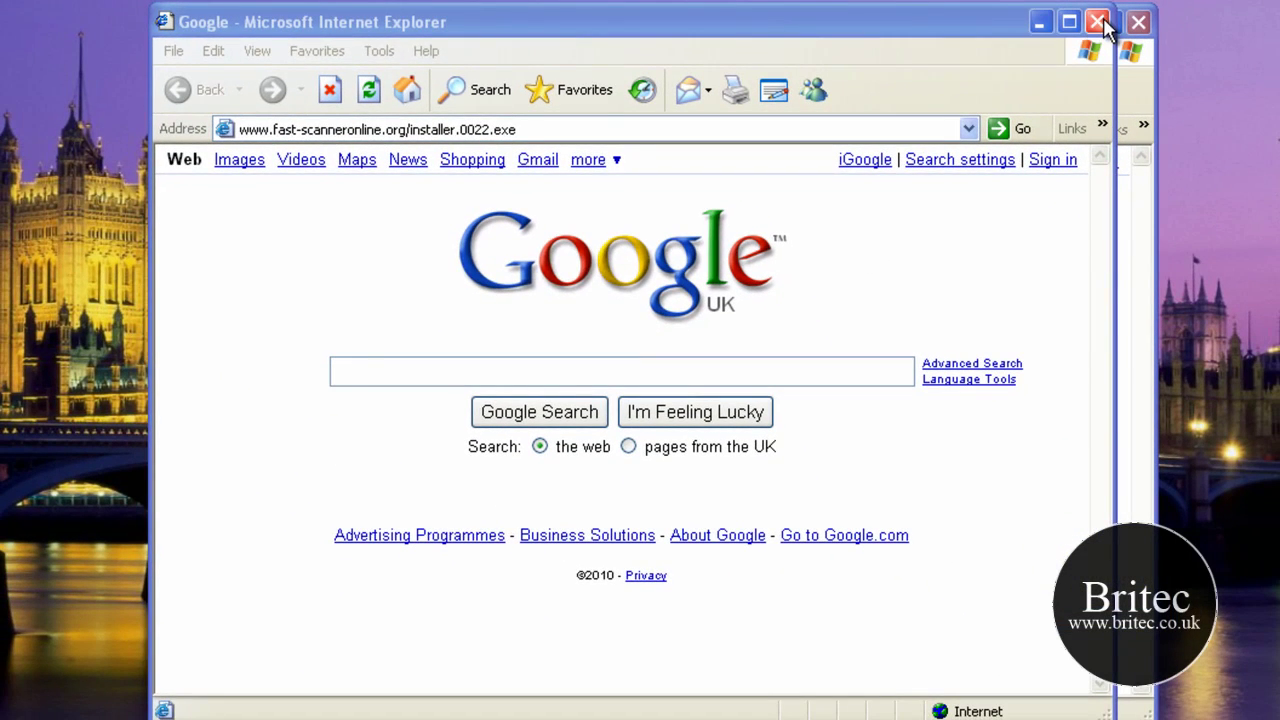
- Run l_crypted.exe from the unverified publisher warning and close both remaining Internet Explorer windows
{"action": "left_click", "coordinate": [1099, 21]}
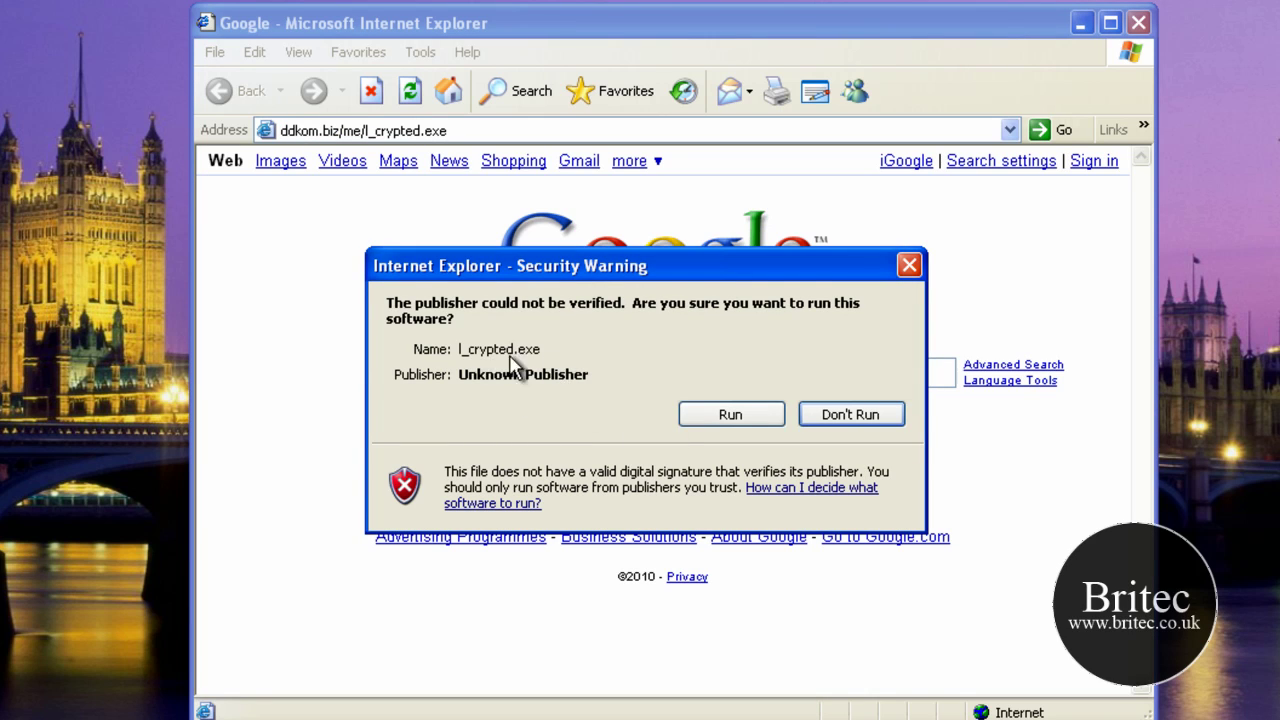
{"action": "left_click", "coordinate": [733, 416]}
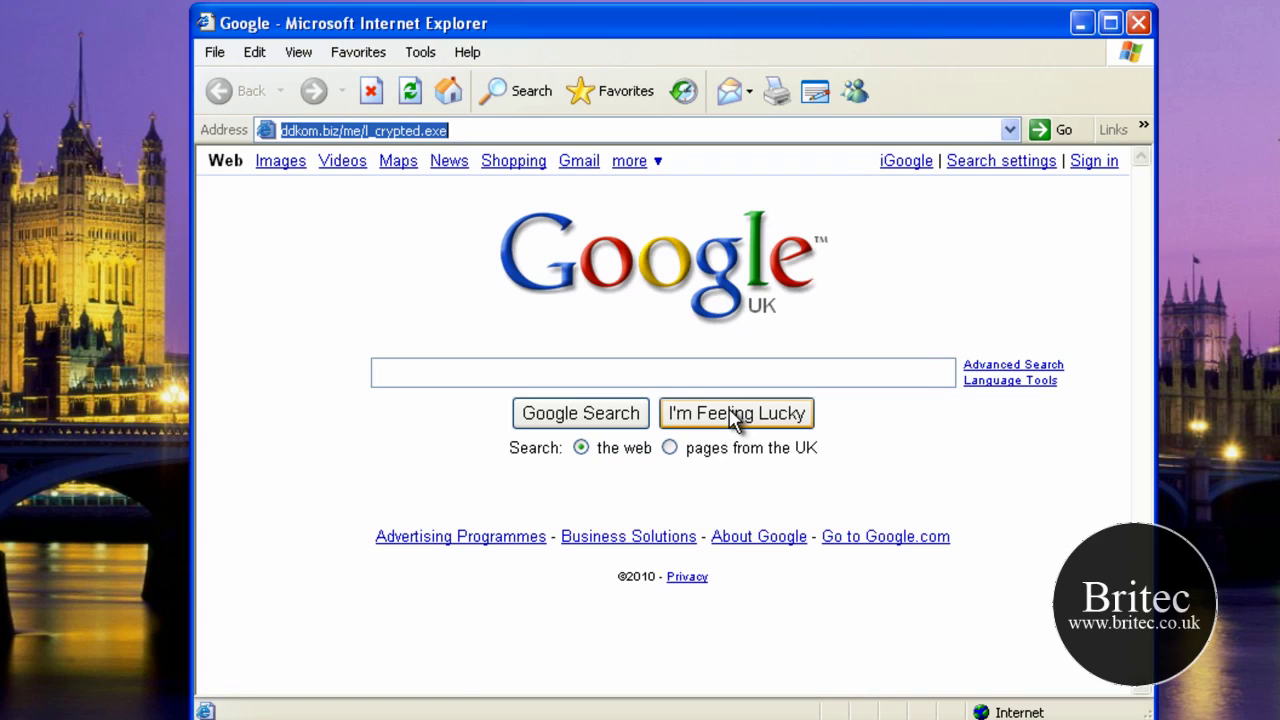
{"action": "left_click", "coordinate": [1140, 22]}
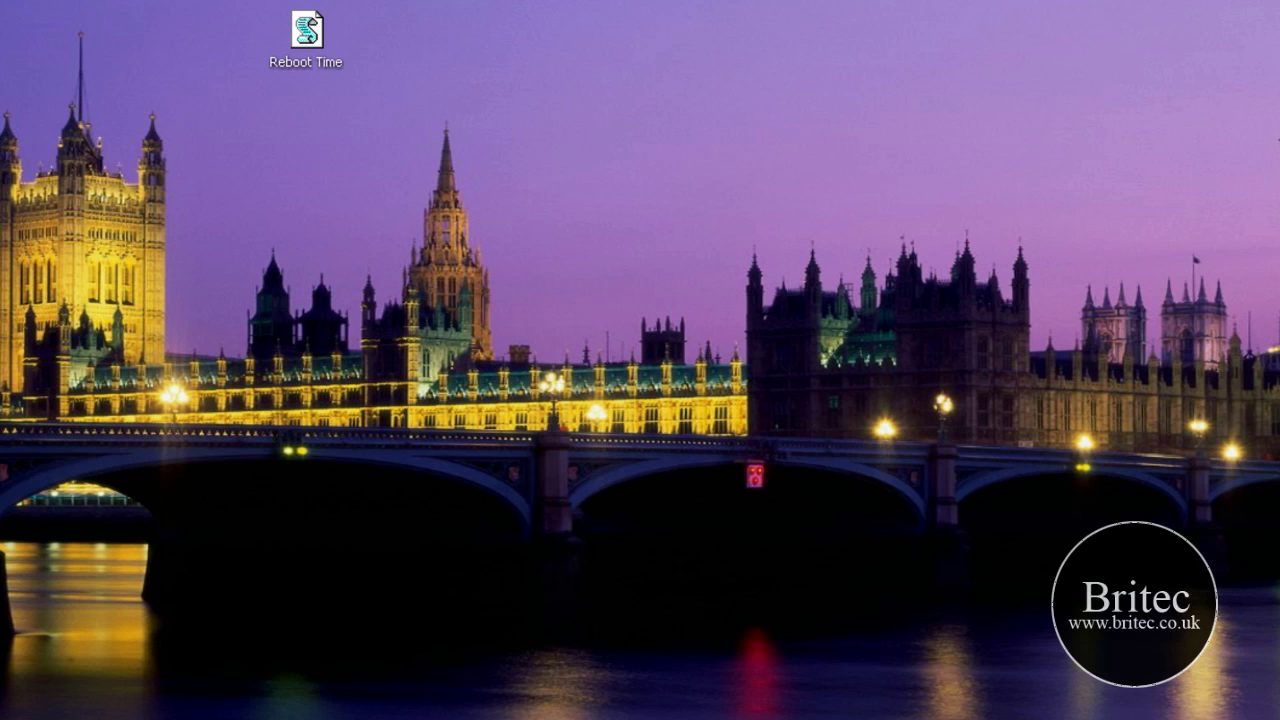
- Open the Microsoft Security Essentials window to check it after the malware tests, and close it
{"action": "left_click", "coordinate": [543, 705]}
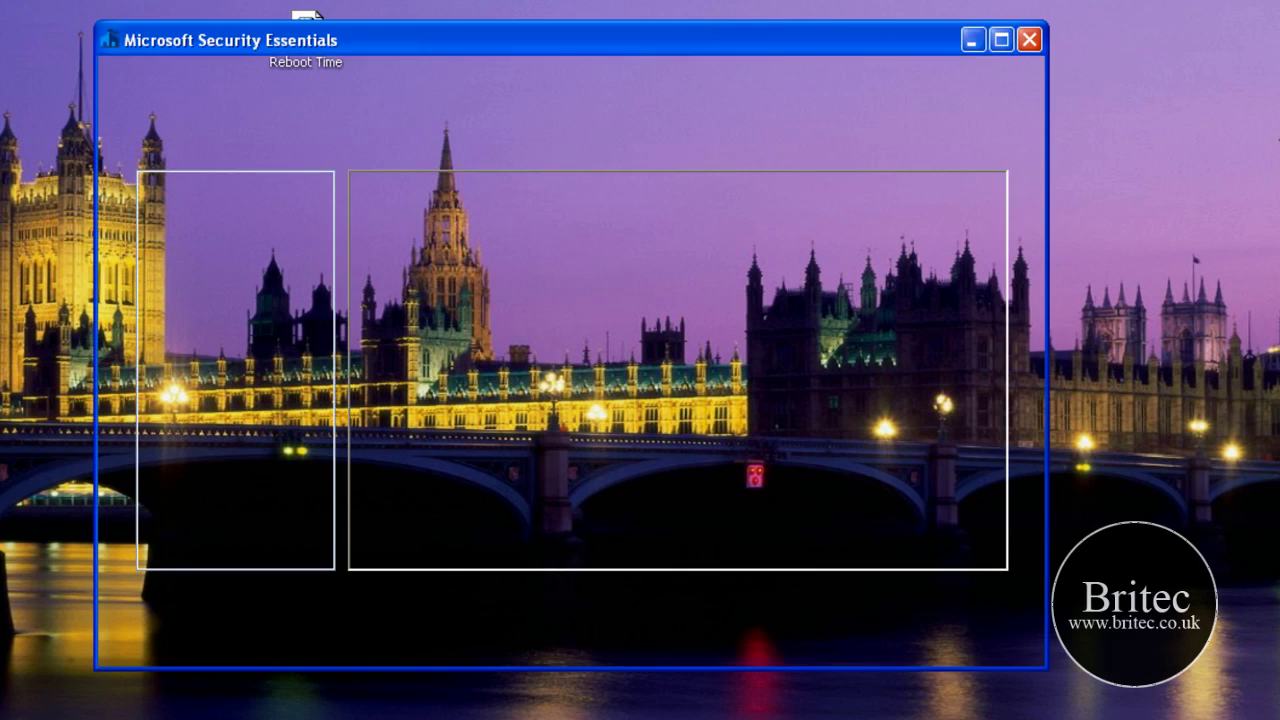
{"action": "left_click", "coordinate": [1030, 40]}
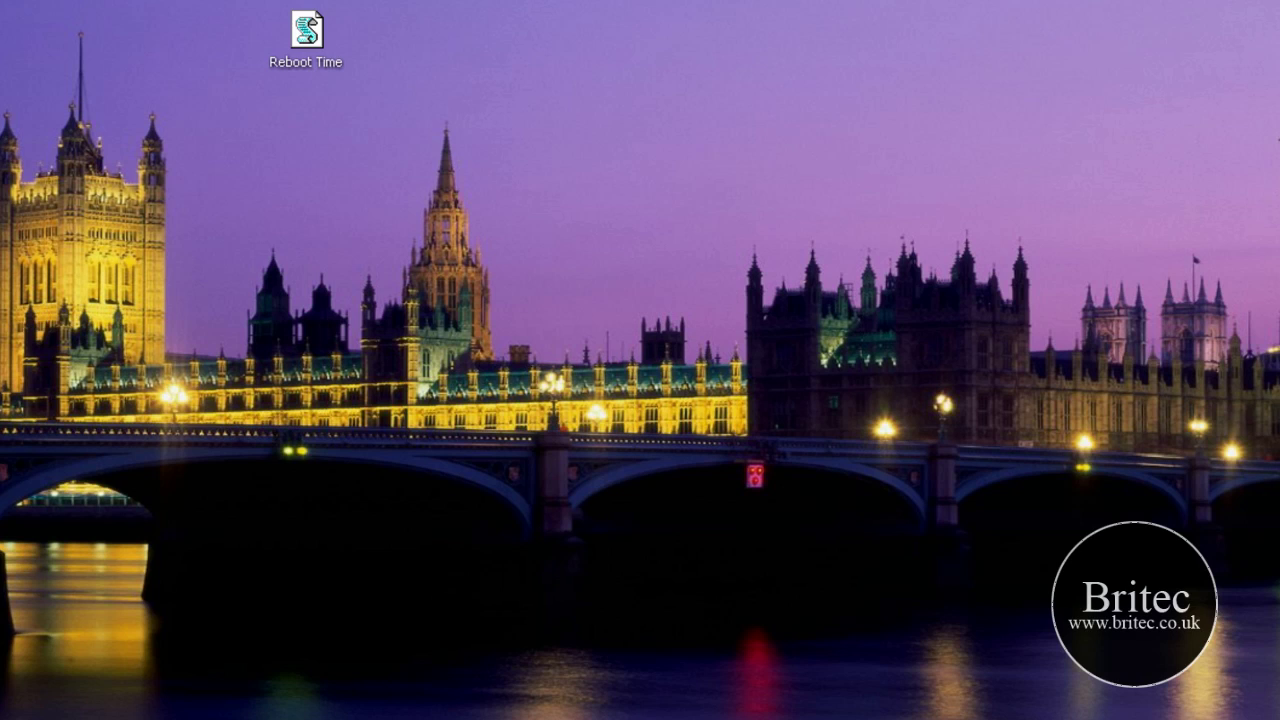
- Open Windows Task Manager, bring it into view and examine the running processes, singling out Ijd.exe
{"action": "key", "text": "ctrl+shift+Escape"}
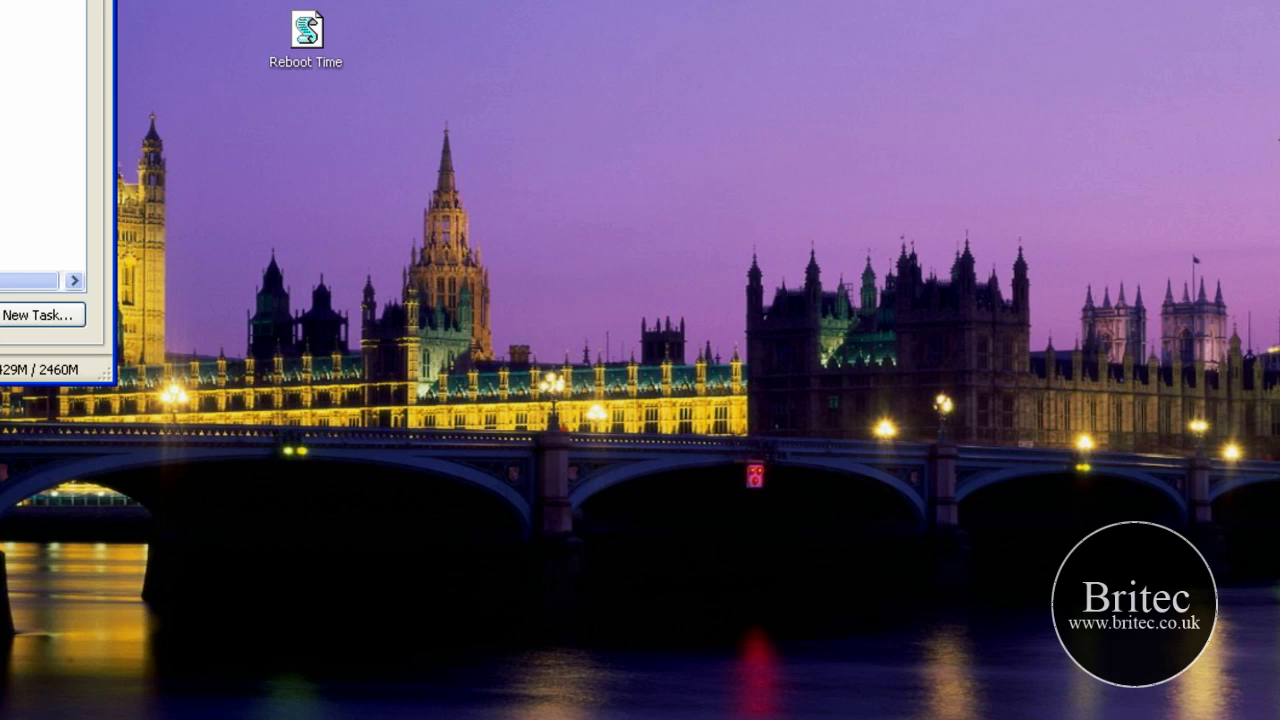
{"action": "left_click_drag", "start_coordinate": [140, 8], "coordinate": [434, 8]}
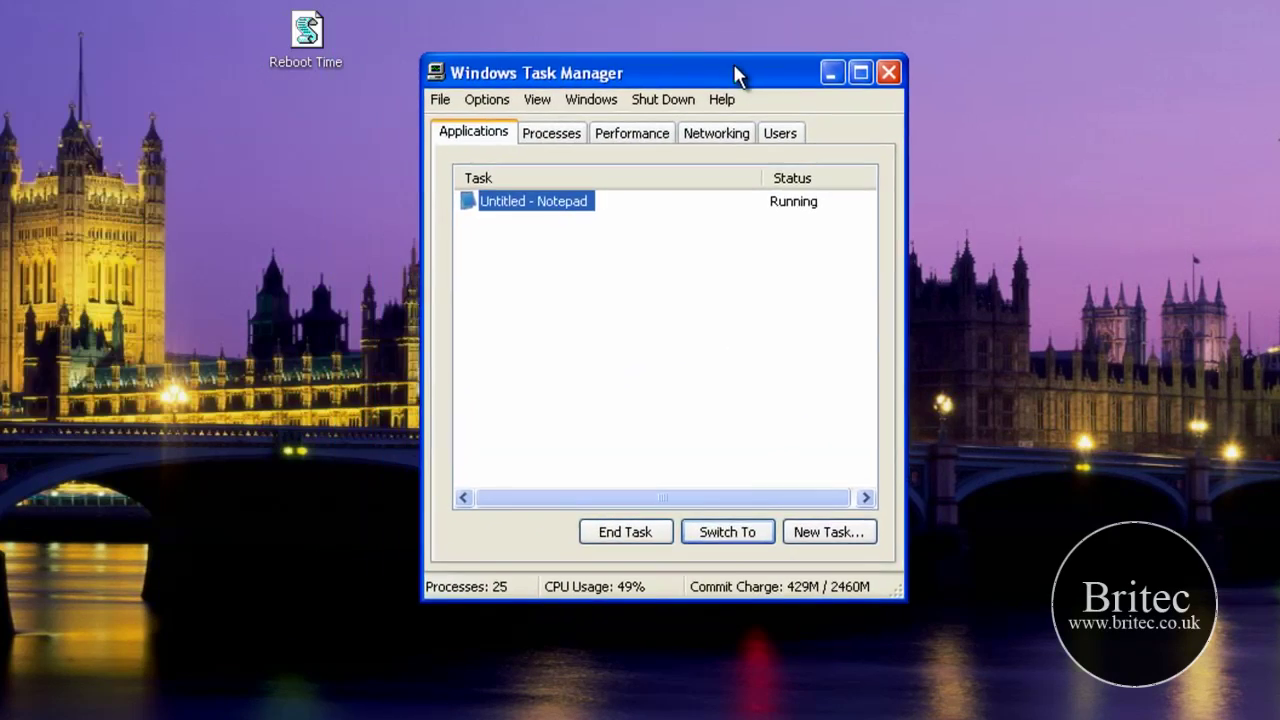
{"action": "left_click", "coordinate": [54, 64]}
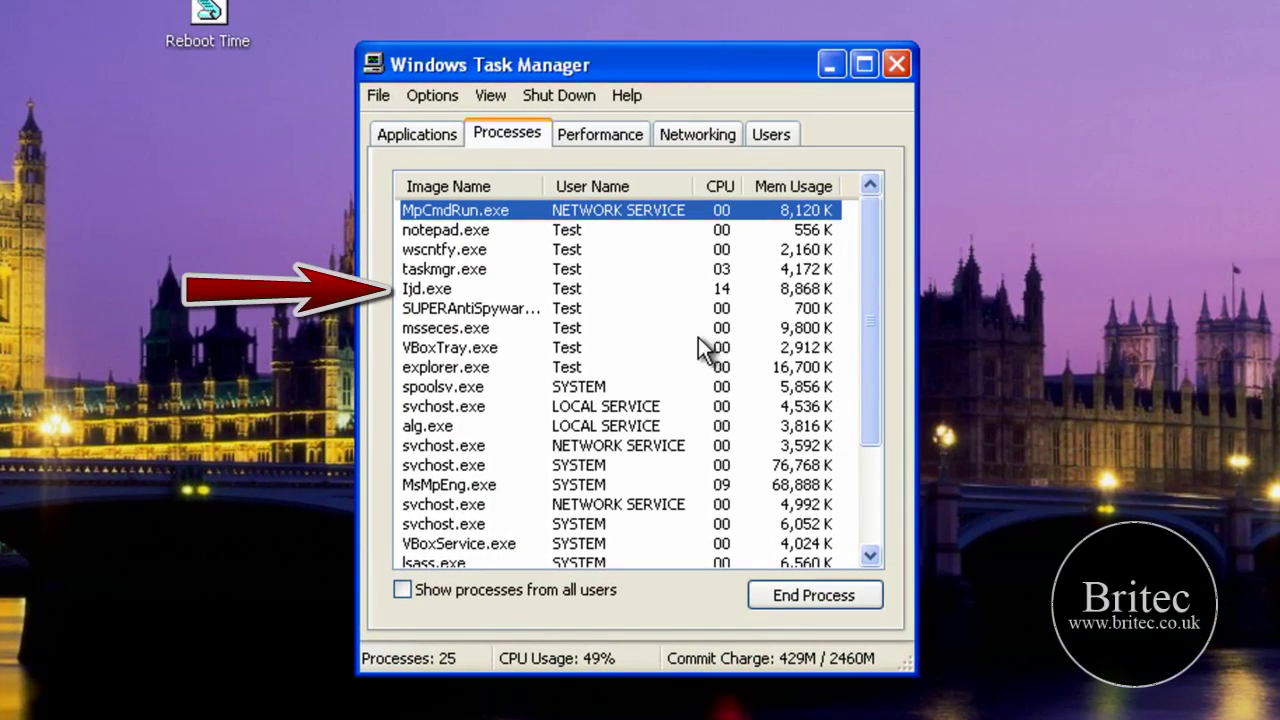
{"action": "left_click", "coordinate": [420, 290]}
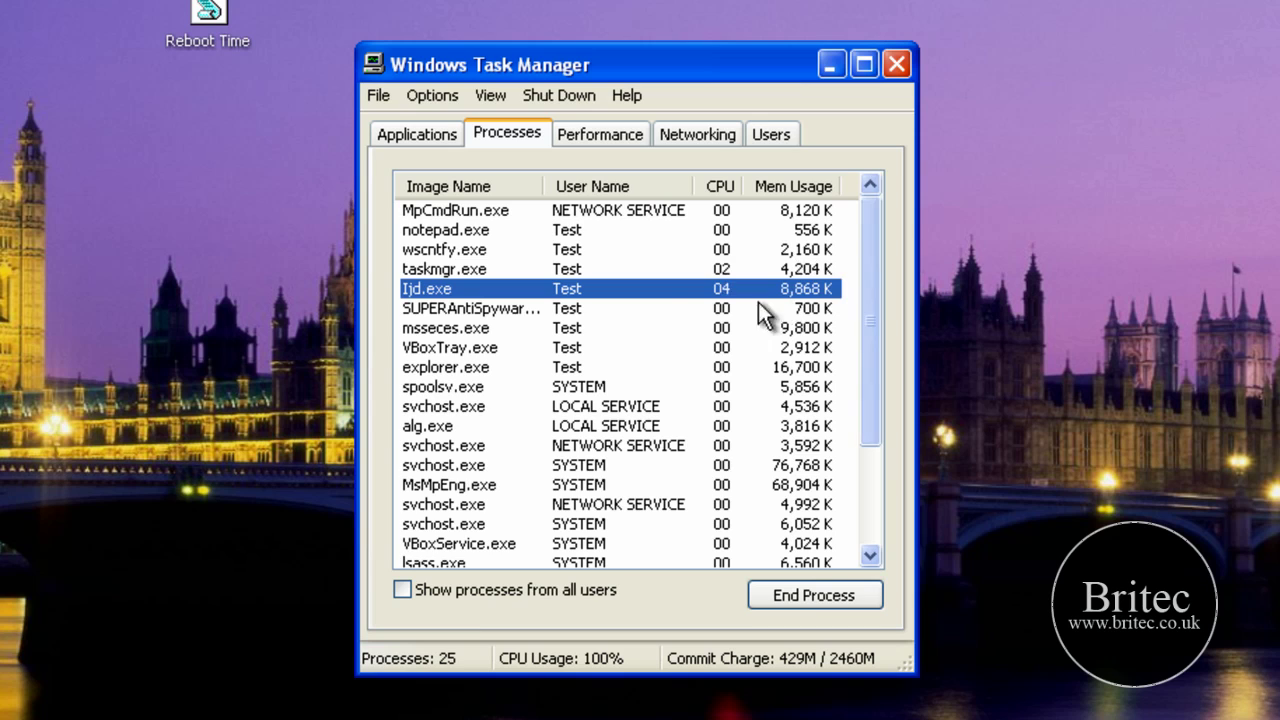
- Find Icajoa.exe near the end of the process list and terminate it
{"action": "left_click_drag", "start_coordinate": [879, 358], "coordinate": [898, 477]}
{"action": "left_click", "coordinate": [445, 510]}
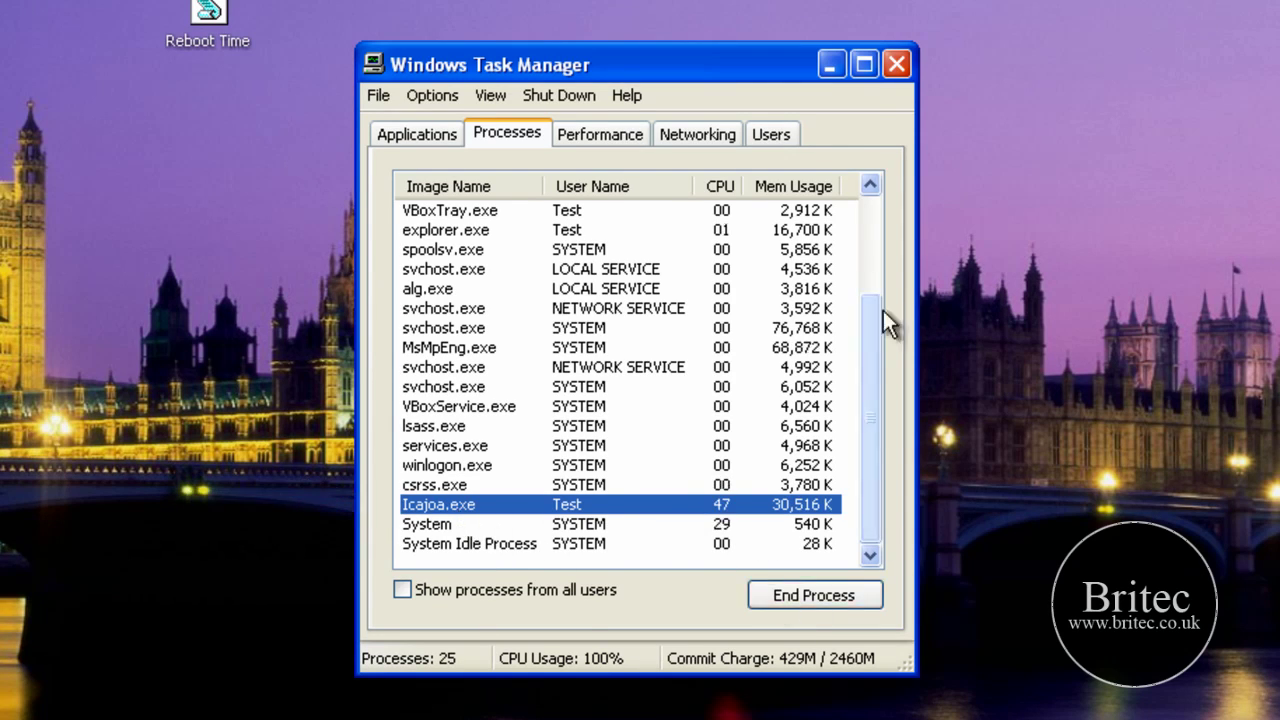
{"action": "left_click", "coordinate": [785, 603]}
{"action": "left_click", "coordinate": [531, 520]}
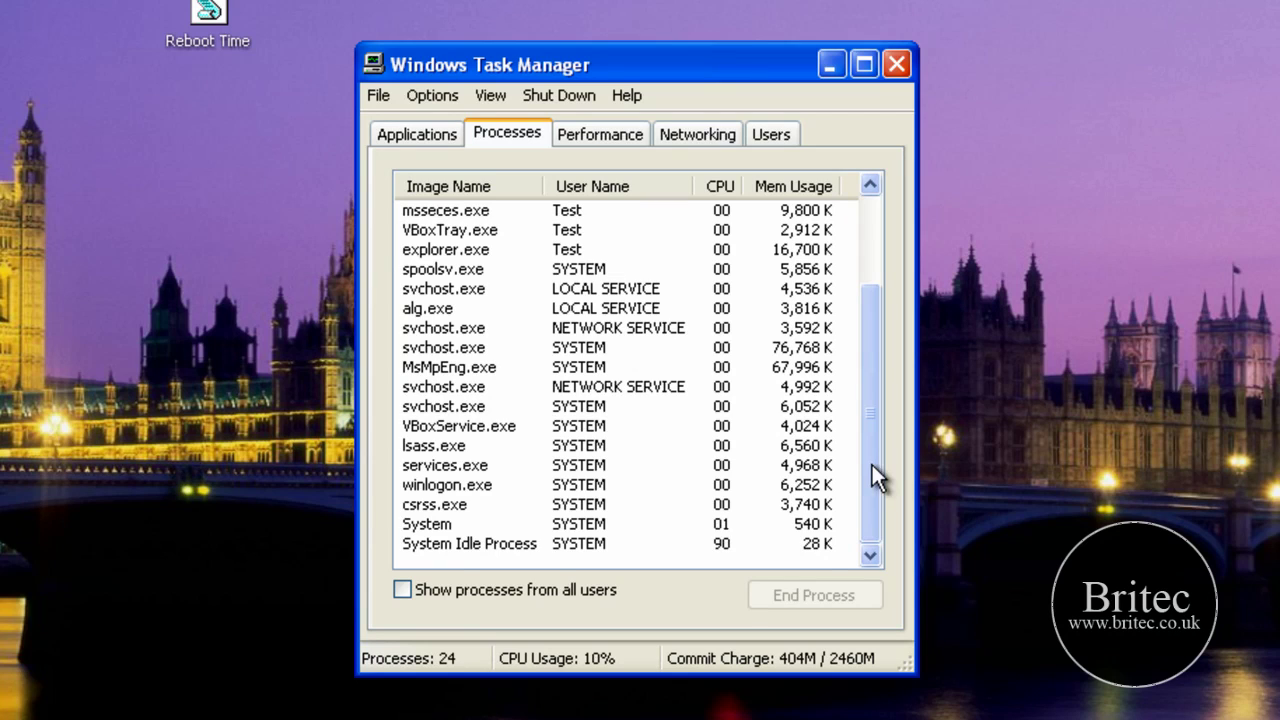
- Terminate the Ijd.exe process, check the remaining processes and close Task Manager
{"action": "left_click_drag", "start_coordinate": [872, 465], "coordinate": [895, 314]}
{"action": "left_click", "coordinate": [444, 268]}
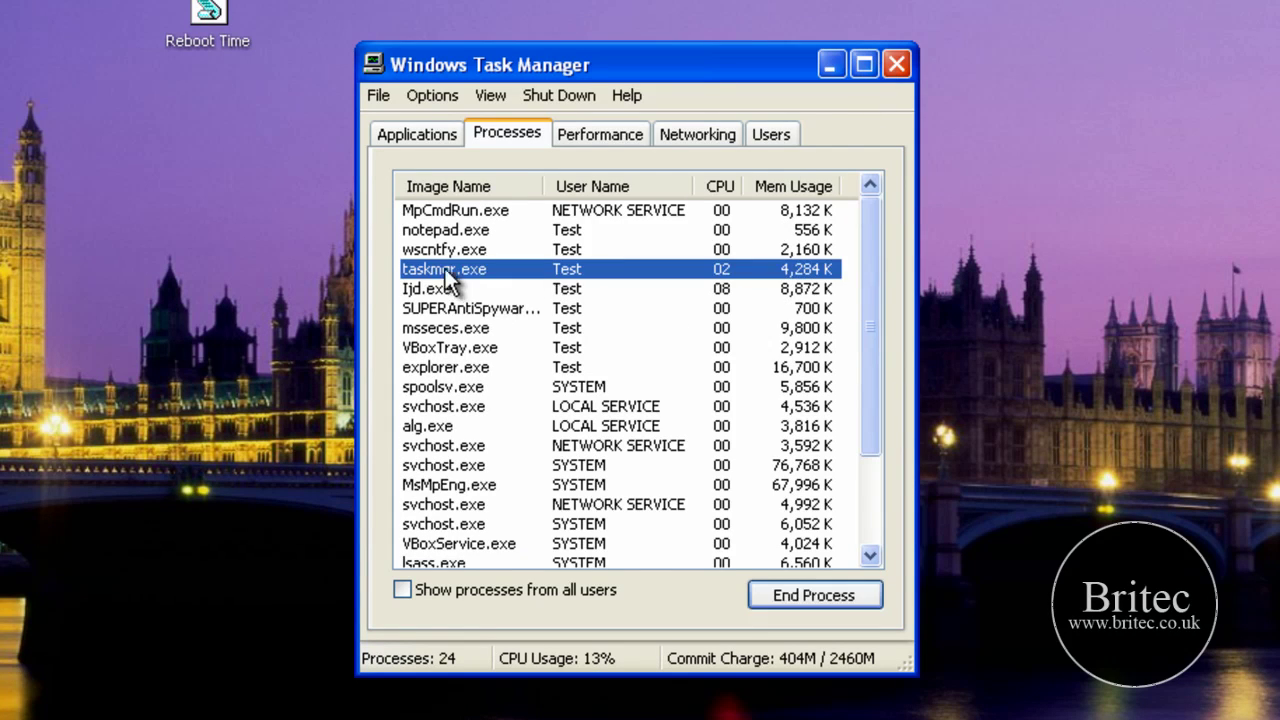
{"action": "left_click", "coordinate": [457, 286]}
{"action": "left_click", "coordinate": [813, 595]}
{"action": "left_click", "coordinate": [512, 520]}
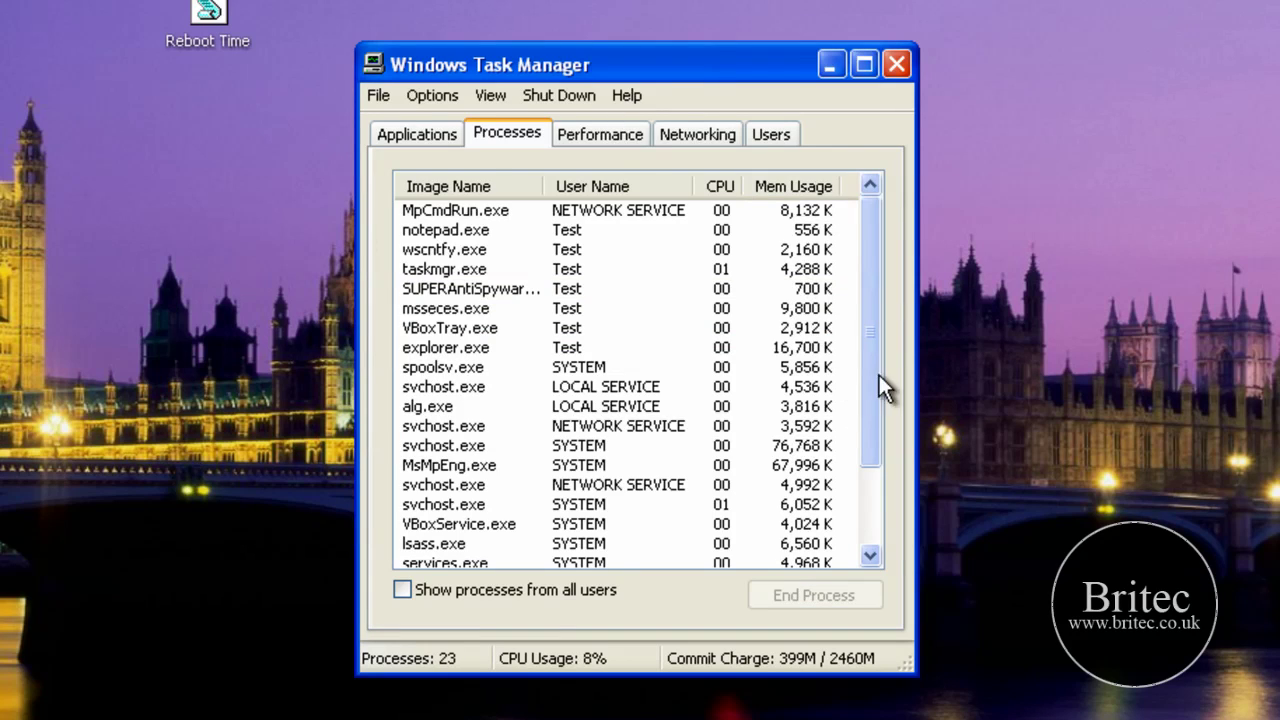
{"action": "left_click_drag", "start_coordinate": [869, 338], "coordinate": [903, 302]}
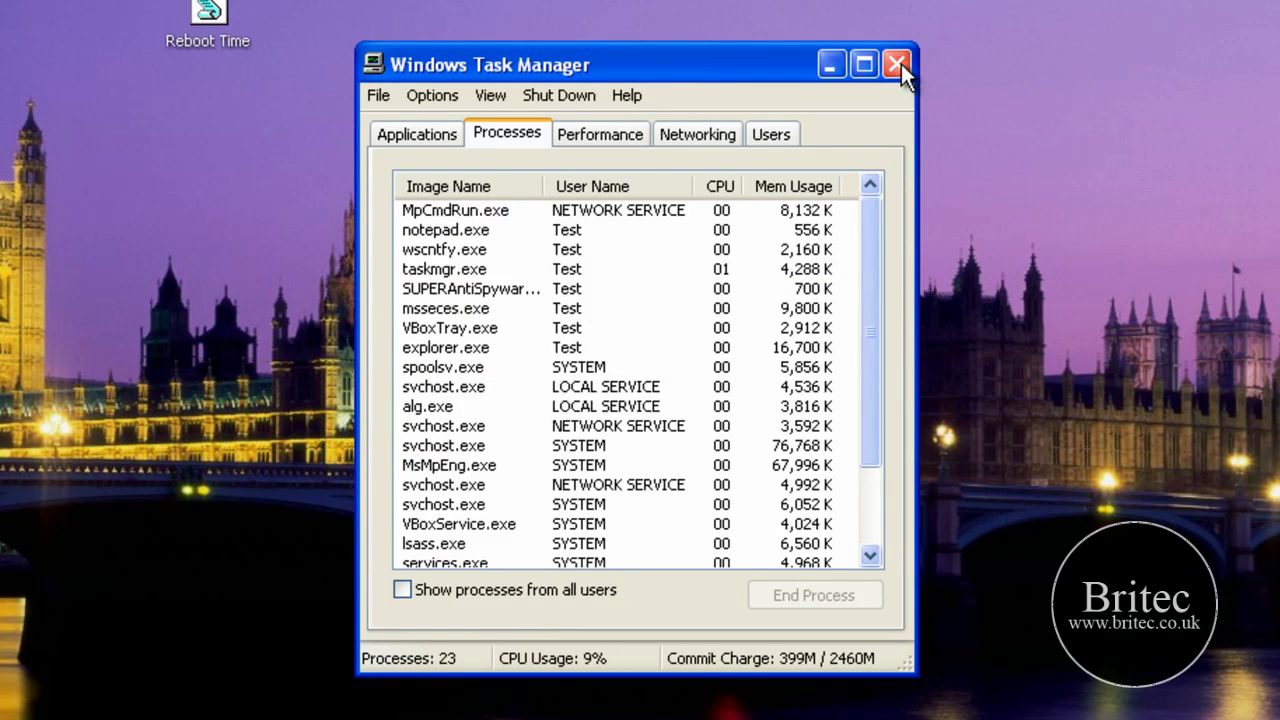
{"action": "left_click", "coordinate": [899, 64]}
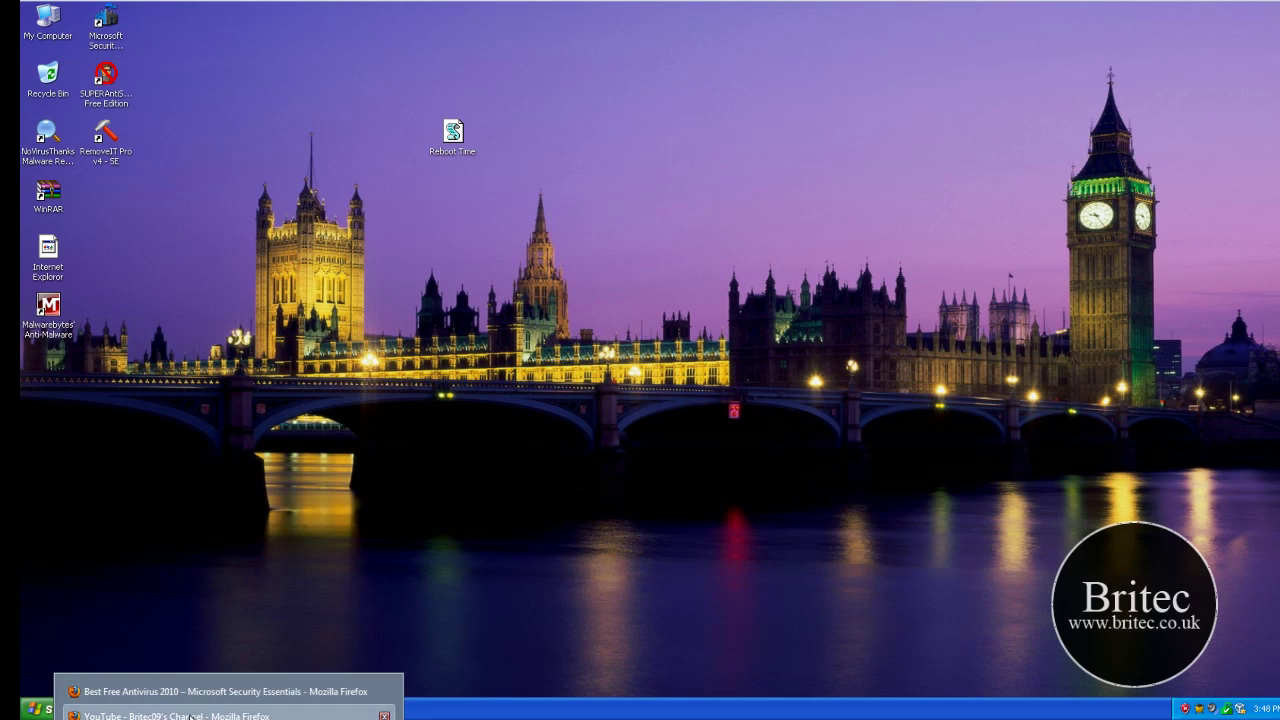
- Switch to the Firefox window showing the forum topic "Best Free Antivirus 2010 – Microsoft Security Essentials" and return to its beginning
{"action": "left_click", "coordinate": [200, 713]}
{"action": "left_click", "coordinate": [156, 709]}
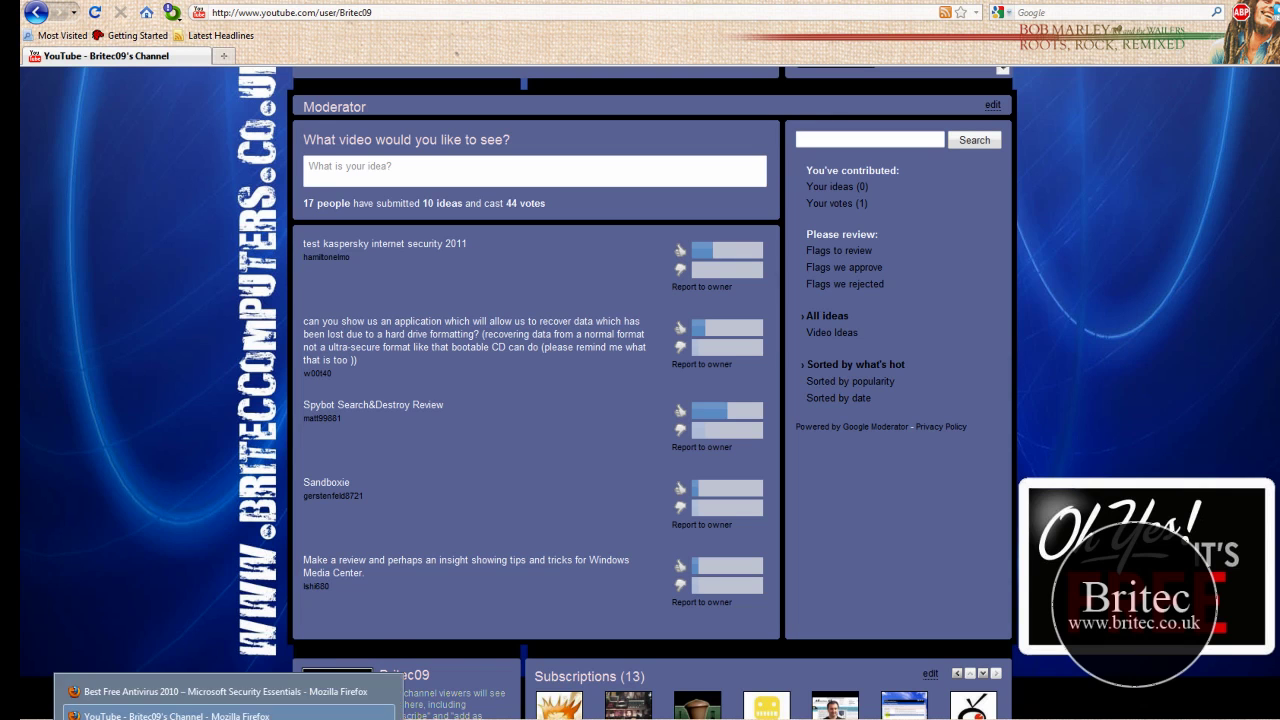
{"action": "left_click", "coordinate": [200, 691]}
{"action": "scroll", "coordinate": [720, 385], "scroll_direction": "up", "scroll_amount": 10}
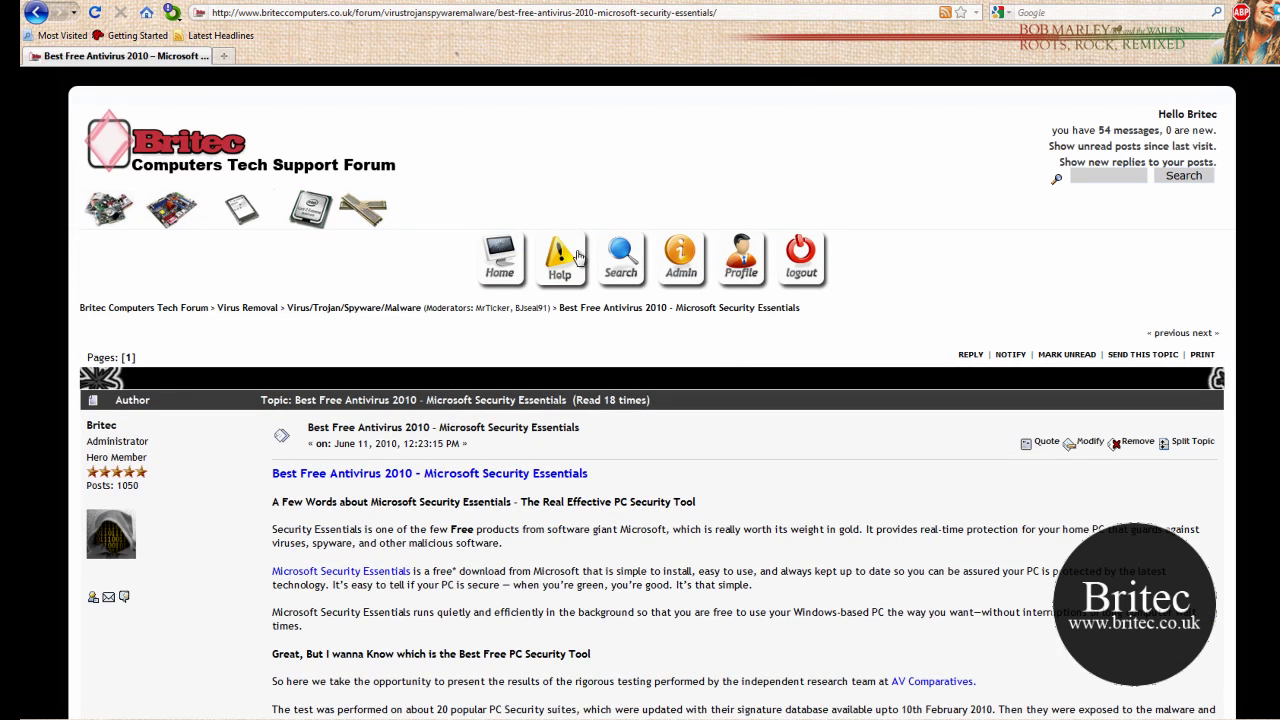
- Go to the Britec Computers Tech Forum home page and look through its list of support boards
{"action": "left_click", "coordinate": [490, 284]}
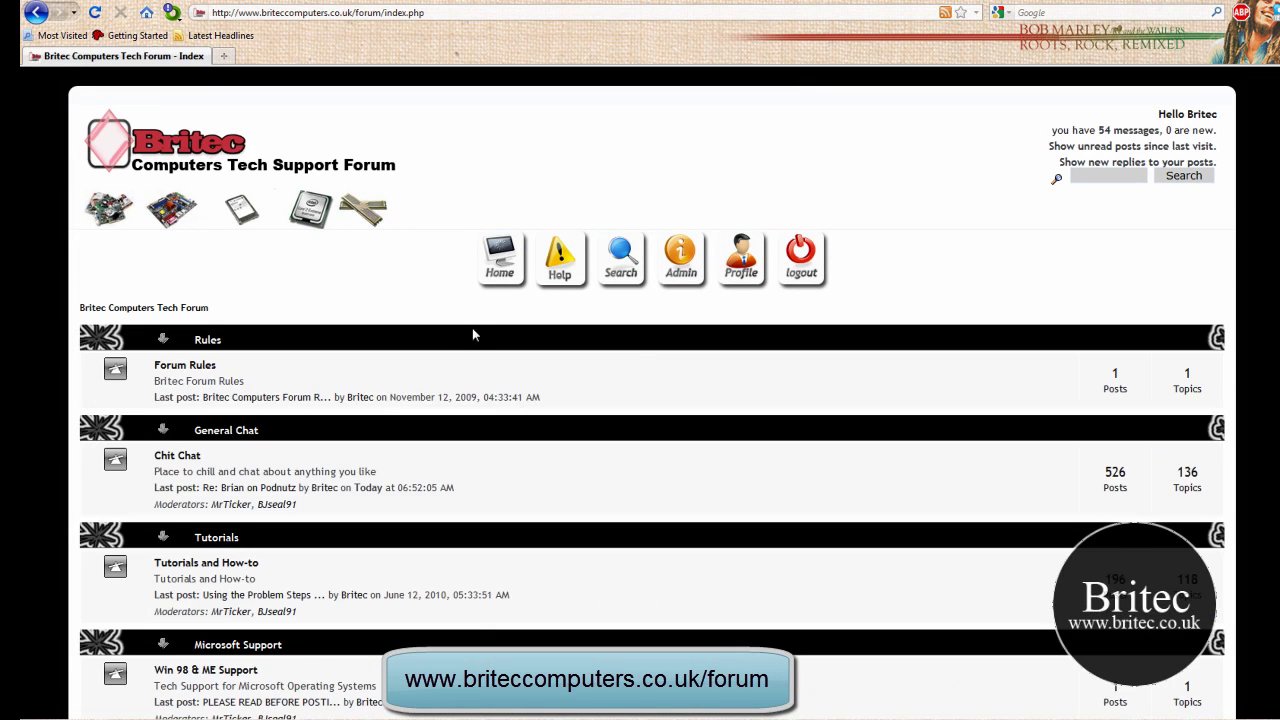
{"action": "scroll", "coordinate": [507, 432], "scroll_direction": "down", "scroll_amount": 5}
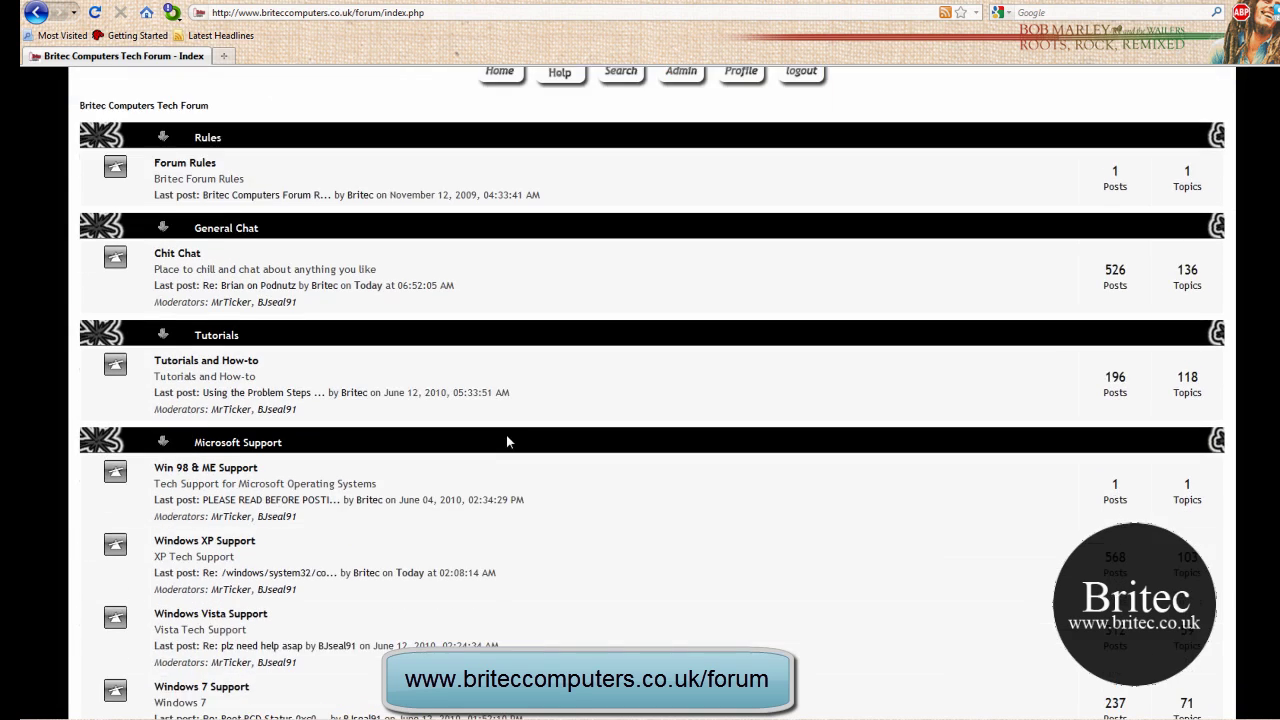
{"action": "scroll", "coordinate": [243, 410], "scroll_direction": "down", "scroll_amount": 9}
{"action": "scroll", "coordinate": [346, 434], "scroll_direction": "up", "scroll_amount": 12}
{"action": "scroll", "coordinate": [348, 435], "scroll_direction": "up", "scroll_amount": 2}
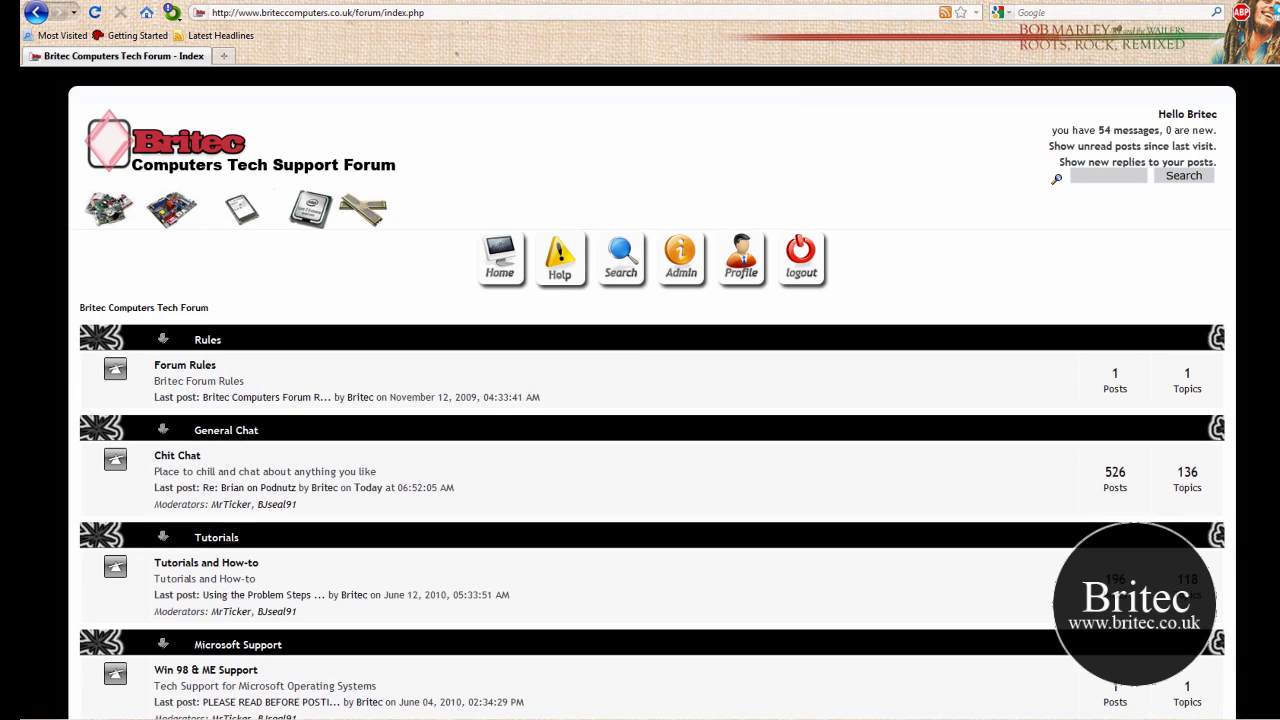